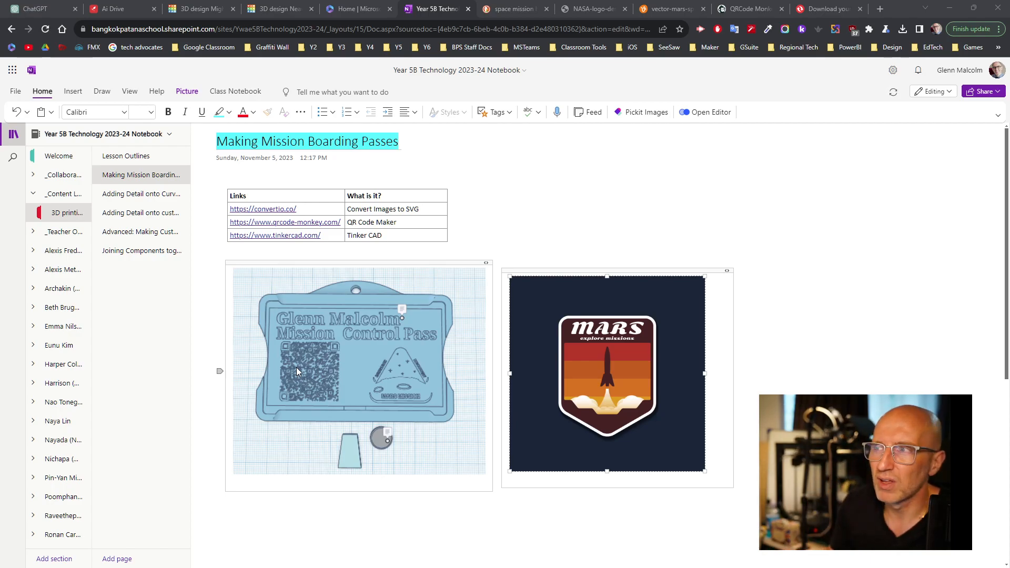
# Search the web for QR code images in a new tab, look over the image results, and close the tab
pyautogui.click(877, 9)
pyautogui.write('qr code')
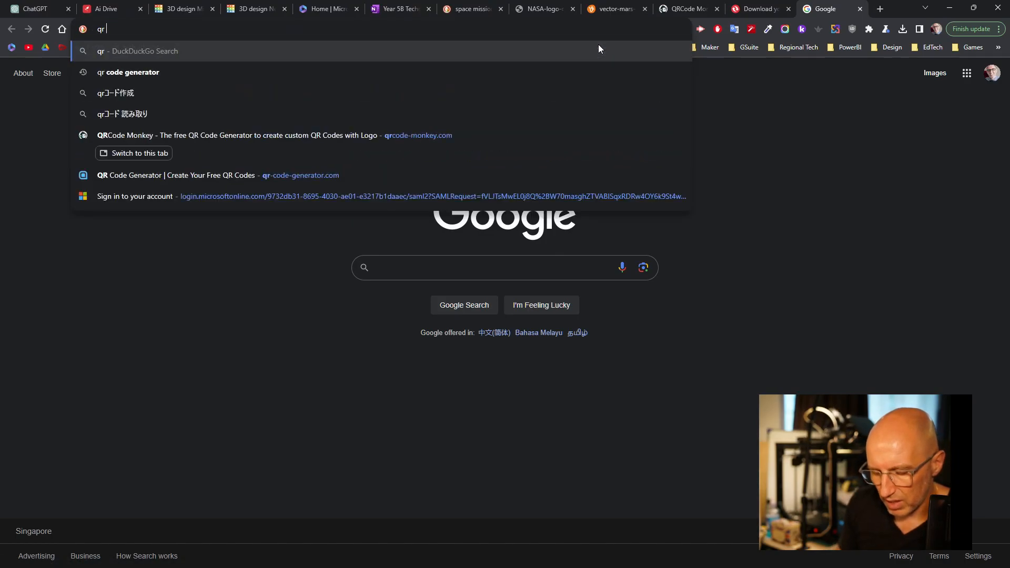
pyautogui.press('Return')
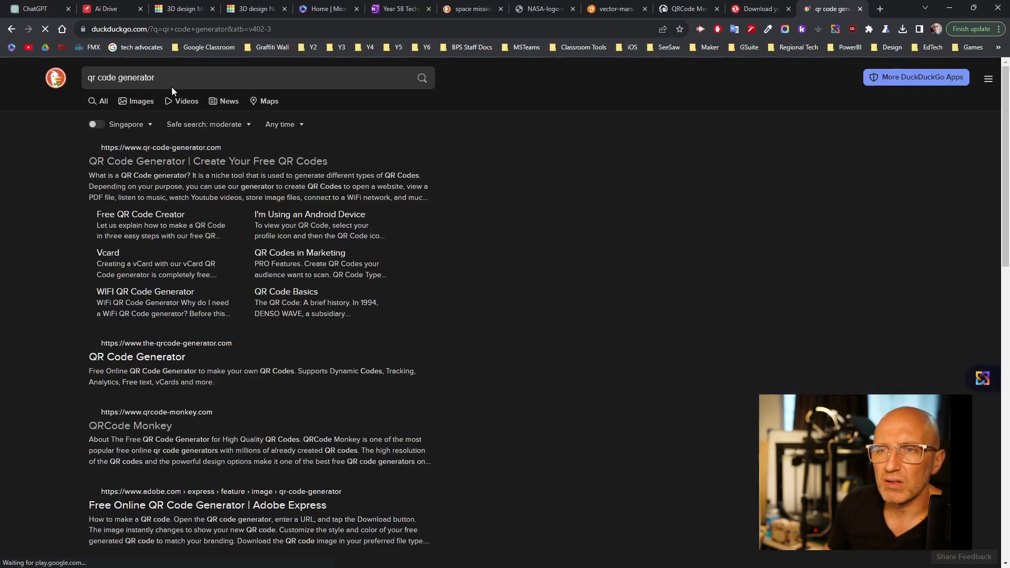
pyautogui.click(150, 79)
pyautogui.doubleClick(150, 79)
pyautogui.press('BackSpace')
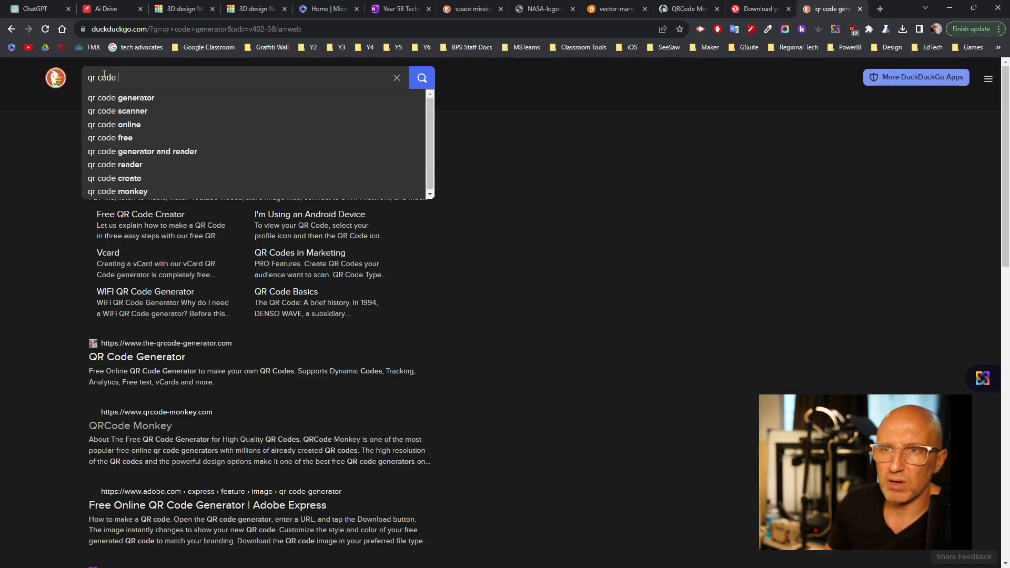
pyautogui.click(58, 177)
pyautogui.click(133, 102)
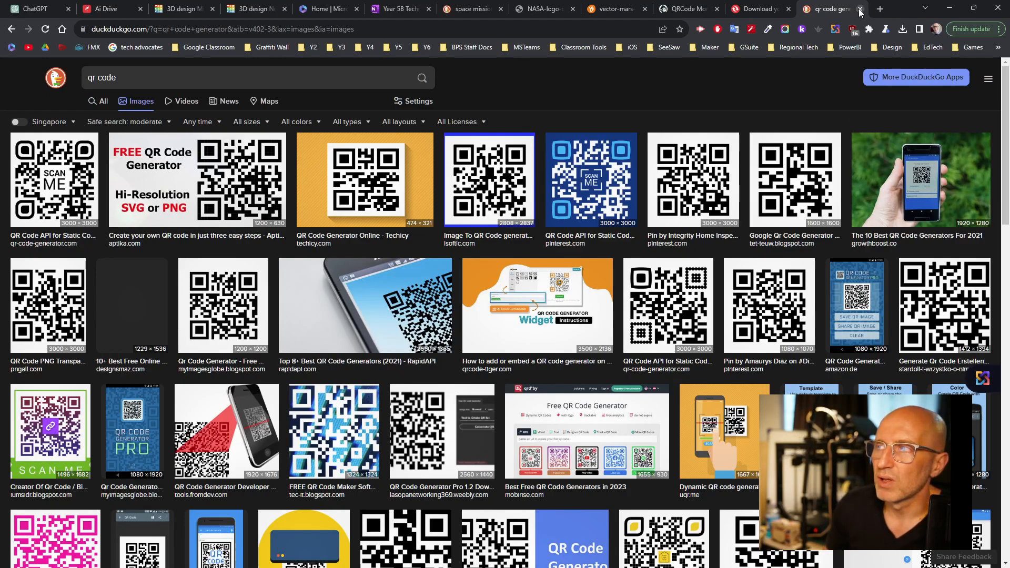
pyautogui.click(860, 9)
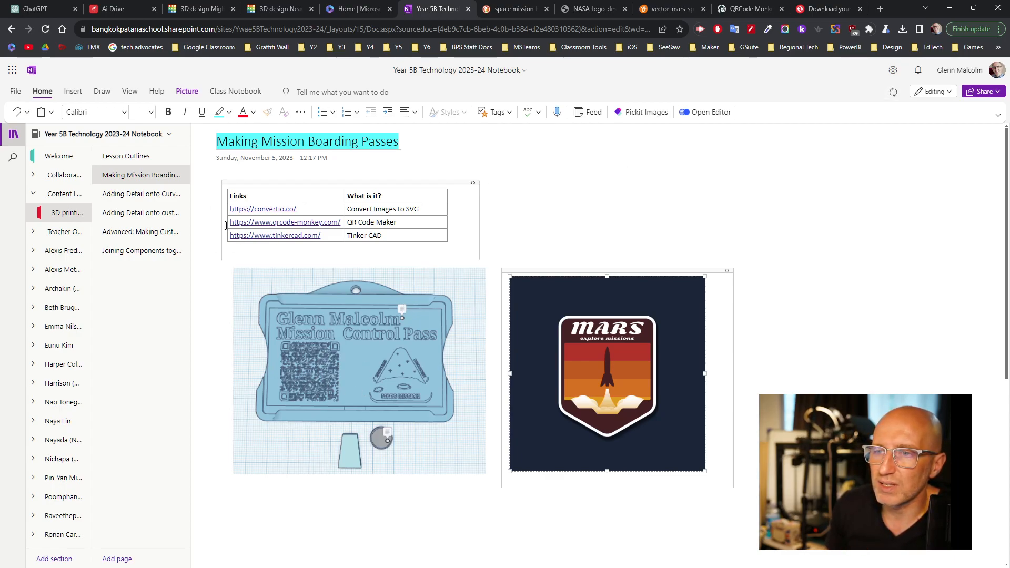
# Open the QRCode Monkey site from the notebook's links table and reload its home page with a fresh generator form
pyautogui.click(318, 223)
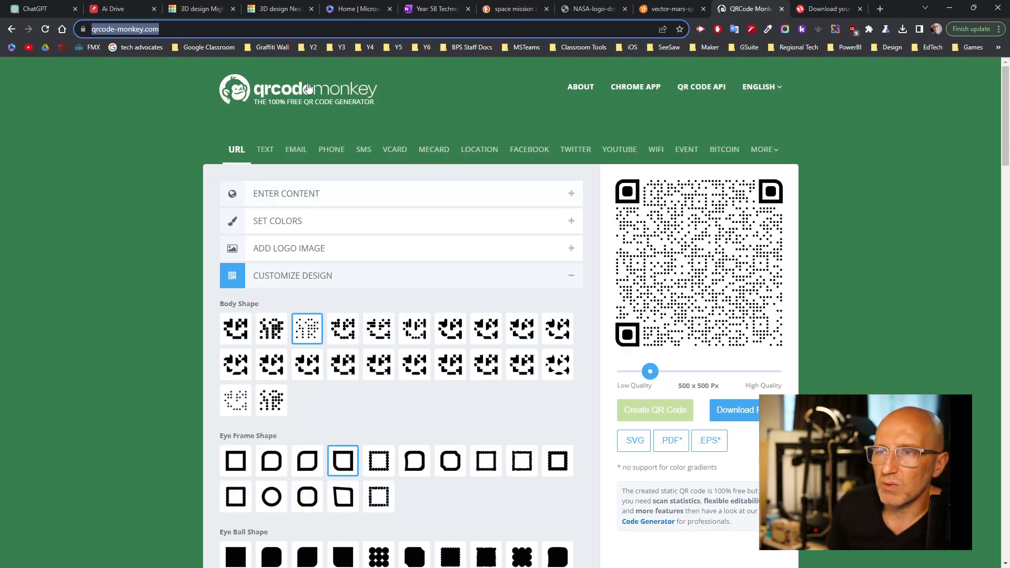
pyautogui.click(265, 95)
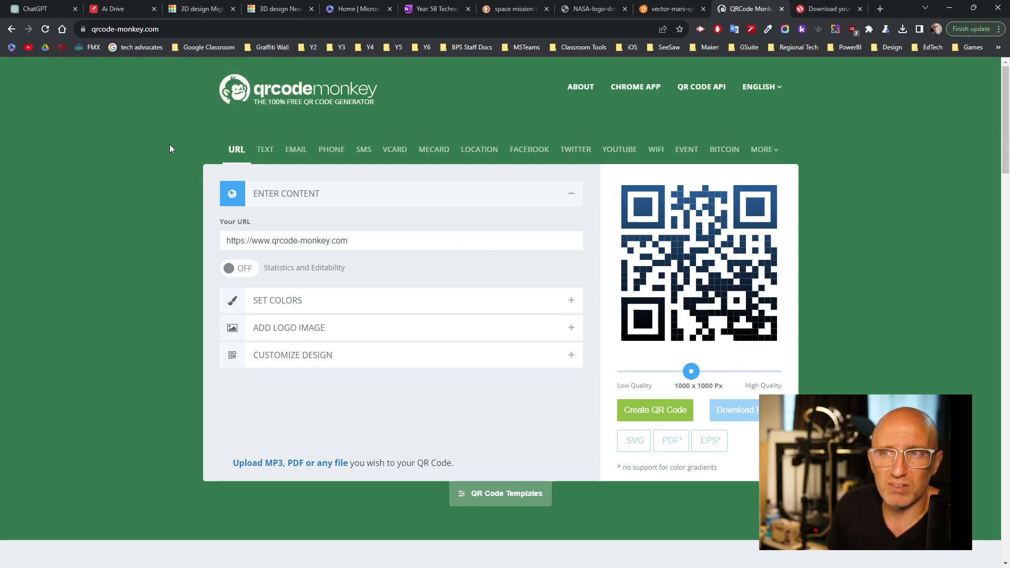
# Switch to the Tinkercad Mars Mission Pass design, generate and copy a new collaboration link, and paste it into a new tab's address field for inspection
pyautogui.click(204, 9)
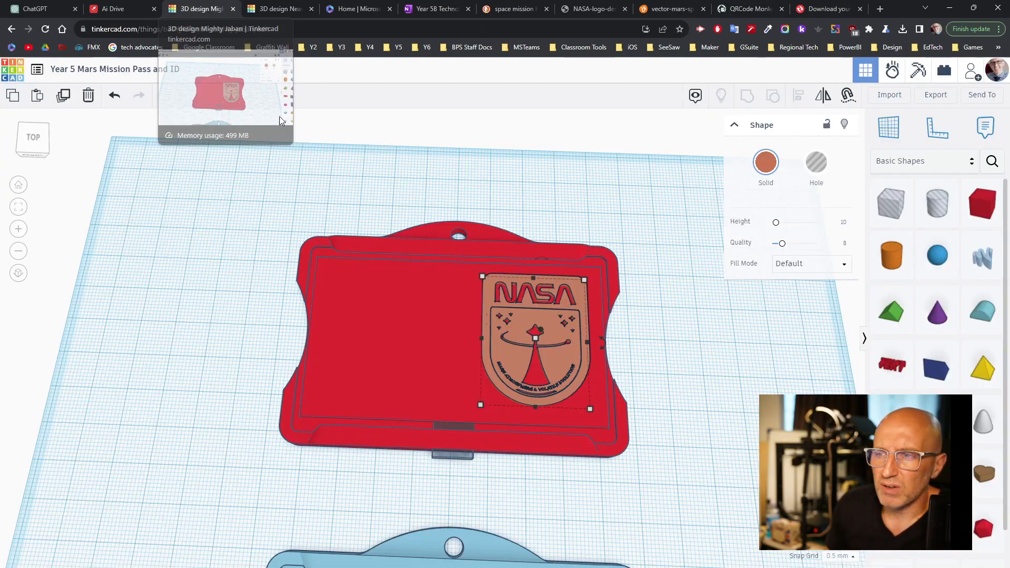
pyautogui.click(983, 96)
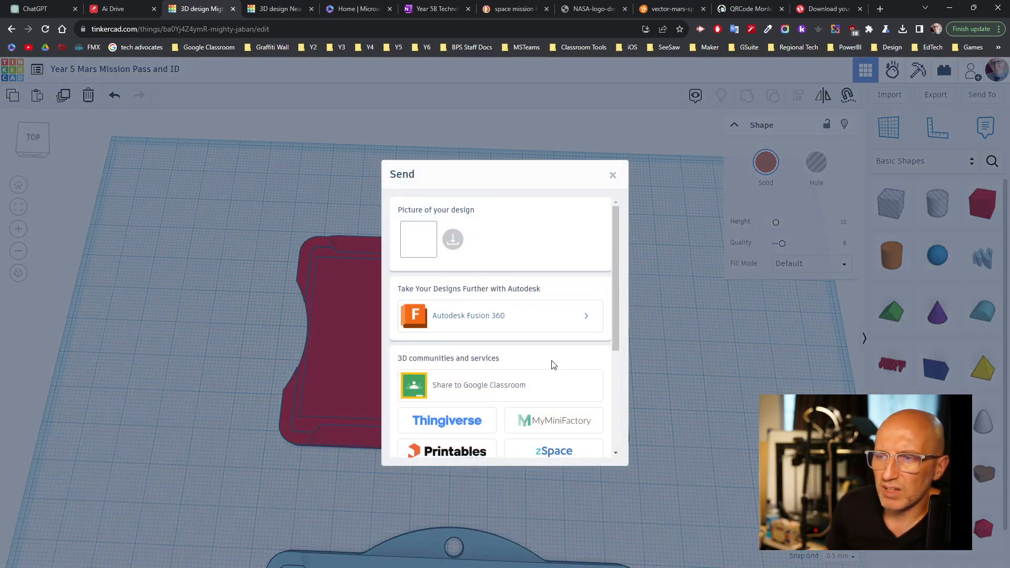
pyautogui.scroll(-3, 552, 365)
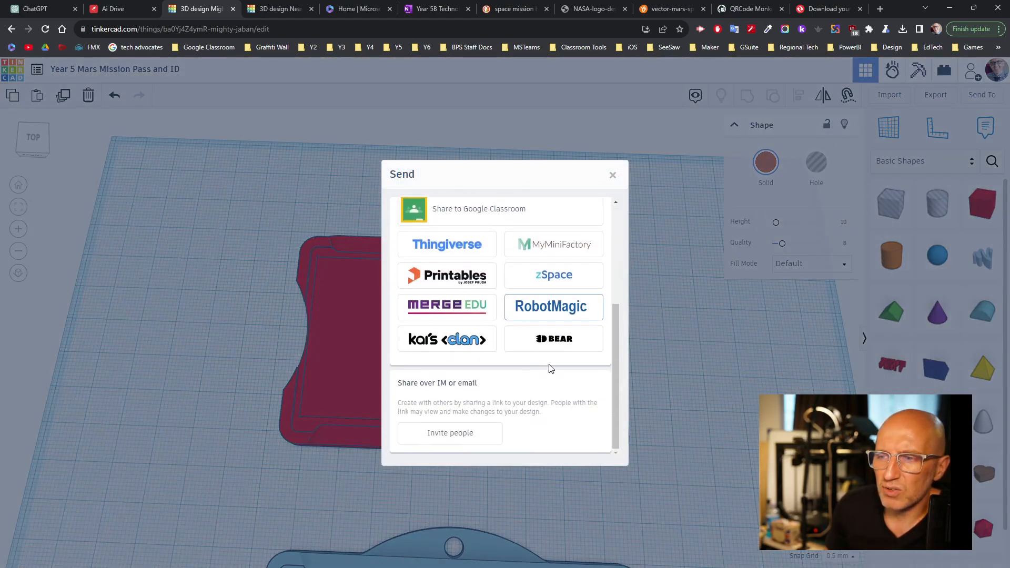
pyautogui.click(461, 435)
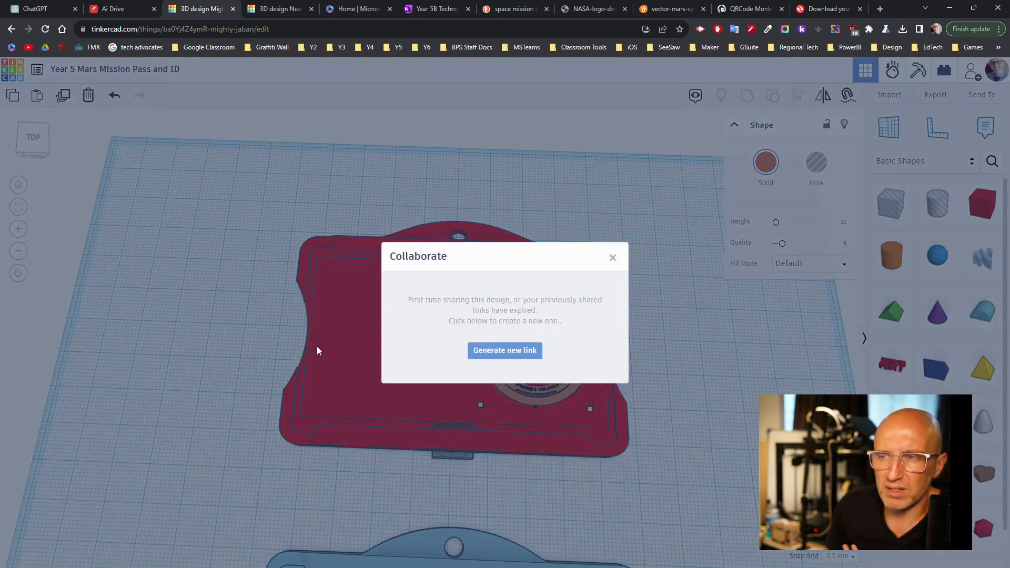
pyautogui.click(505, 351)
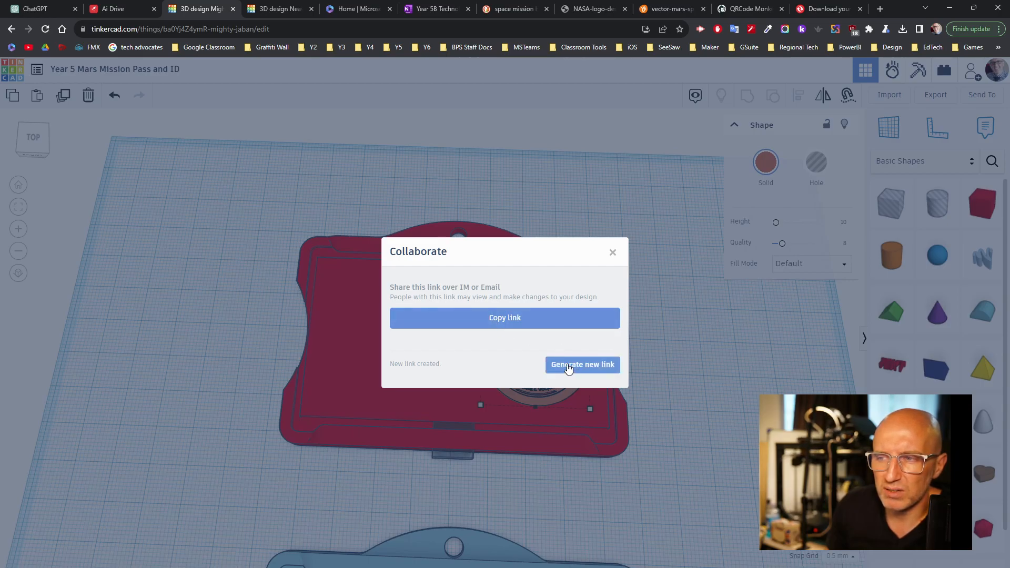
pyautogui.click(497, 323)
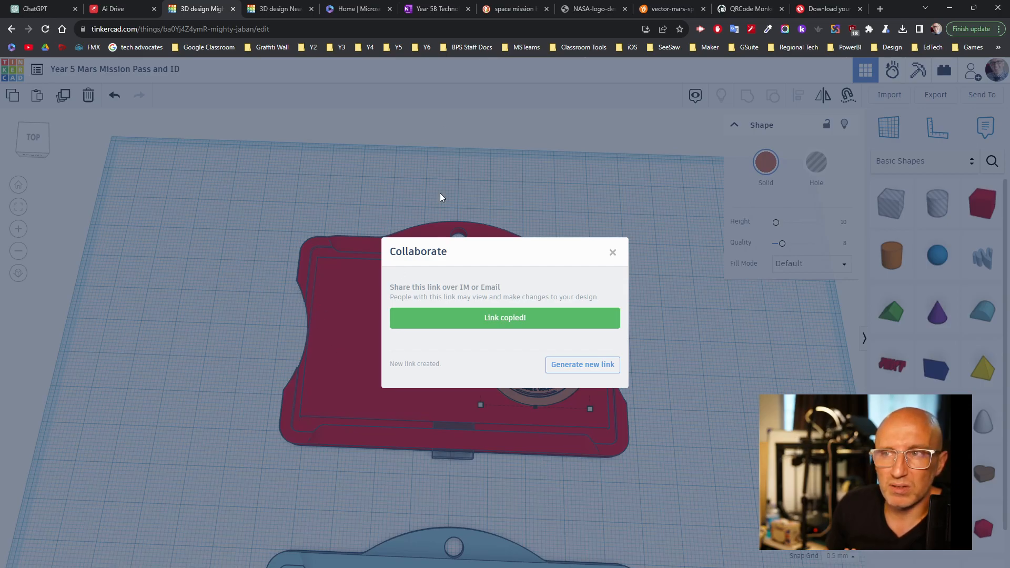
pyautogui.click(879, 10)
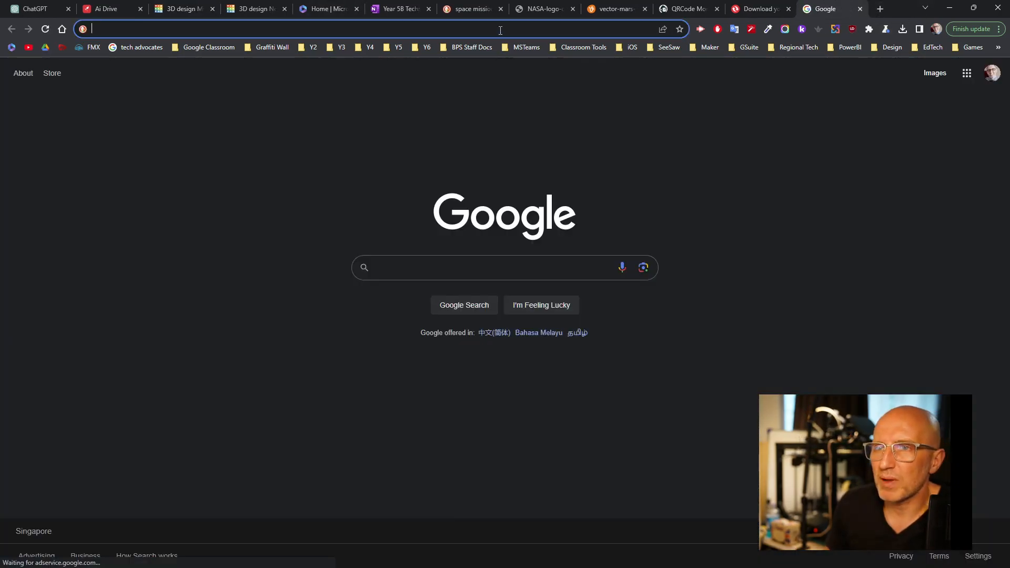
pyautogui.hotkey('ctrl', 'v')
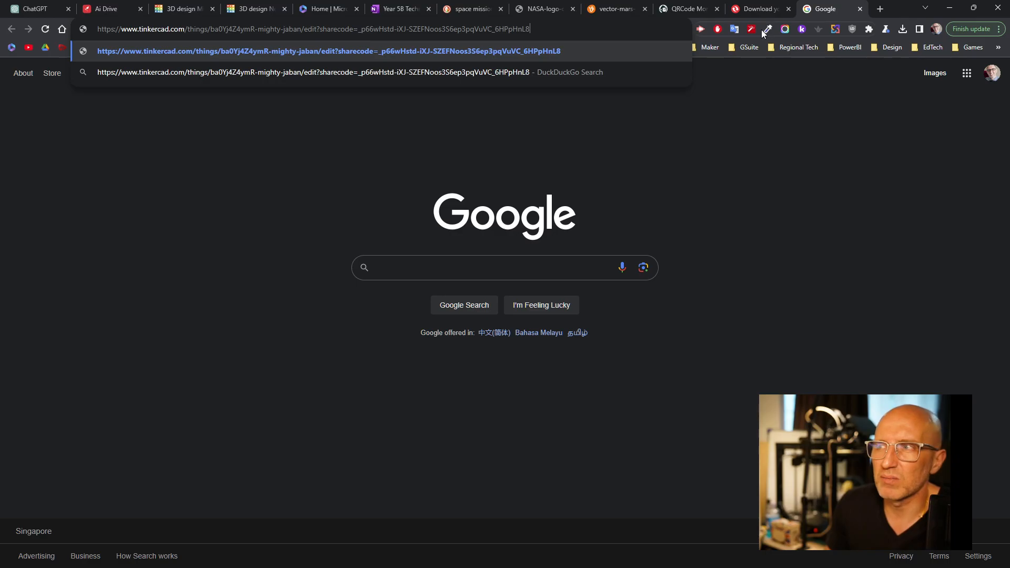
# Return to QRCode Monkey and replace the default URL with the copied Tinkercad collaboration link
pyautogui.click(700, 15)
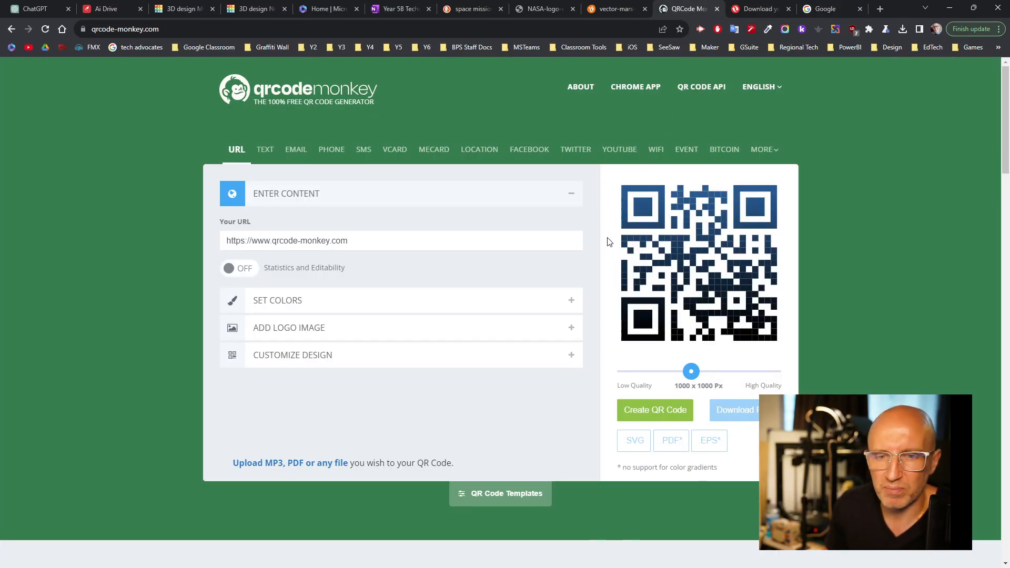
pyautogui.tripleClick(261, 240)
pyautogui.hotkey('ctrl', 'v')
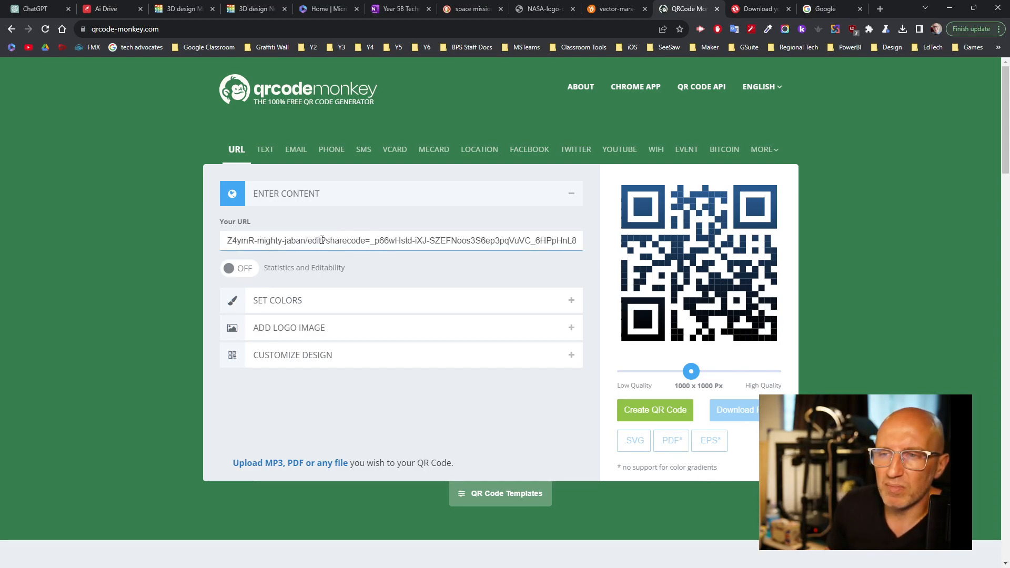
pyautogui.rightClick(297, 237)
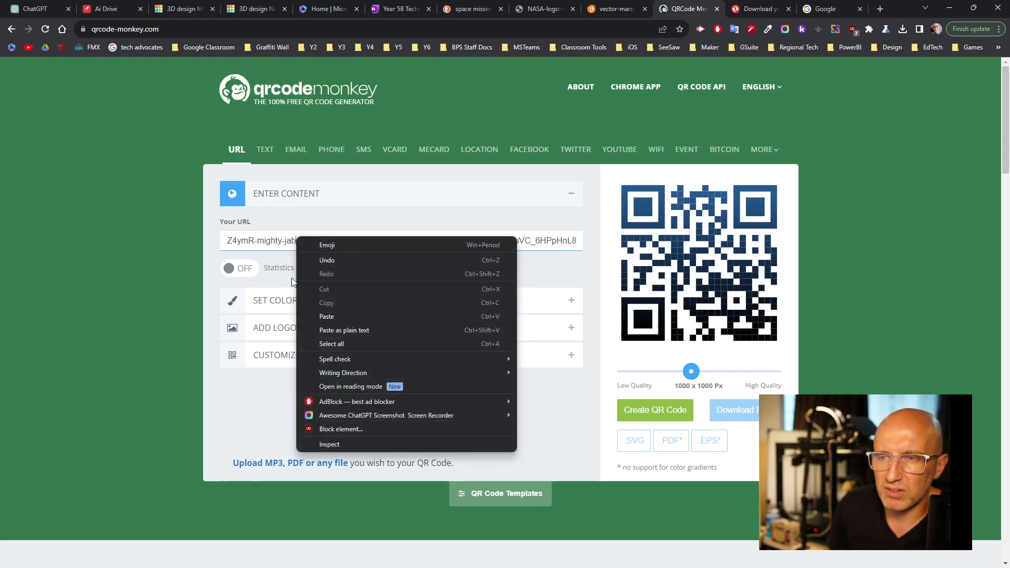
pyautogui.click(220, 258)
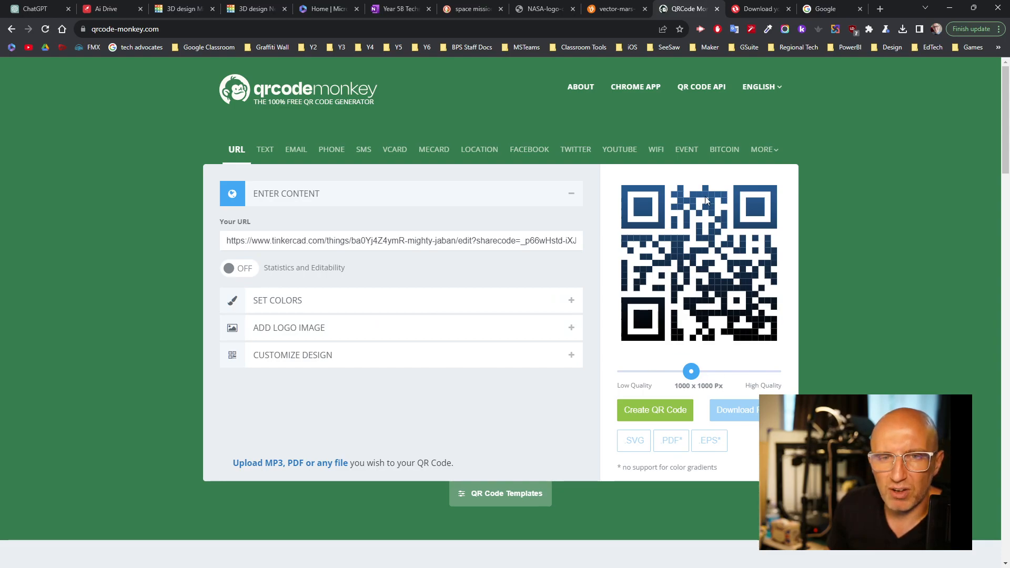
# Choose the small separate dots pattern as the QR code's body shape in the design customization
pyautogui.click(310, 305)
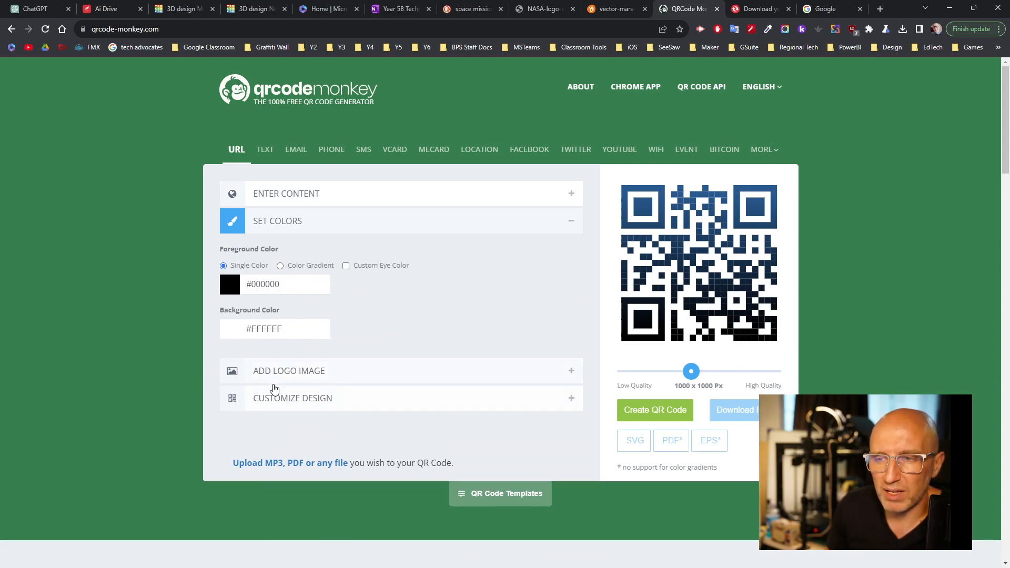
pyautogui.click(270, 399)
pyautogui.scroll(-2, 178, 377)
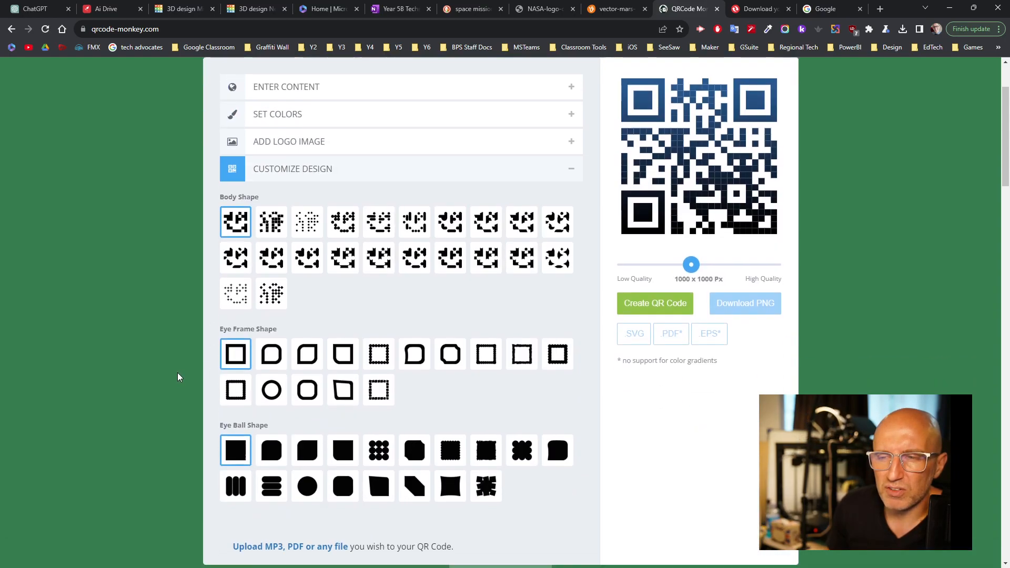
pyautogui.scroll(-1, 177, 373)
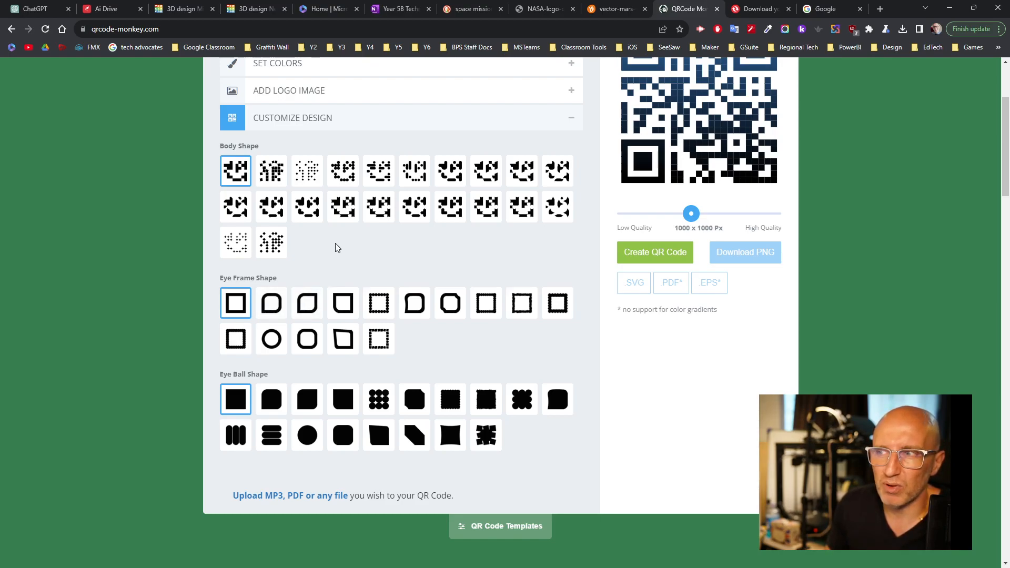
pyautogui.scroll(2, 335, 243)
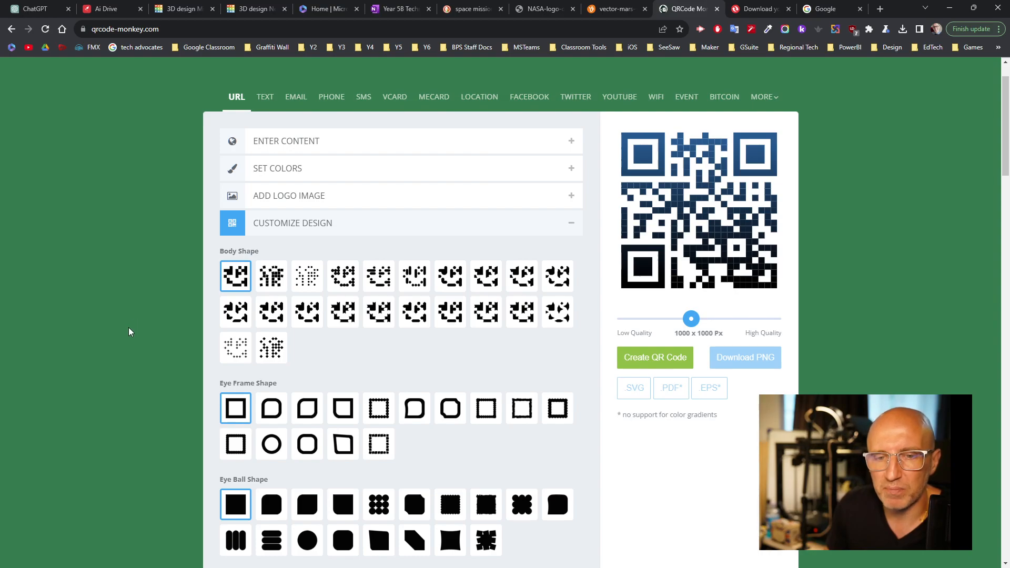
pyautogui.click(295, 282)
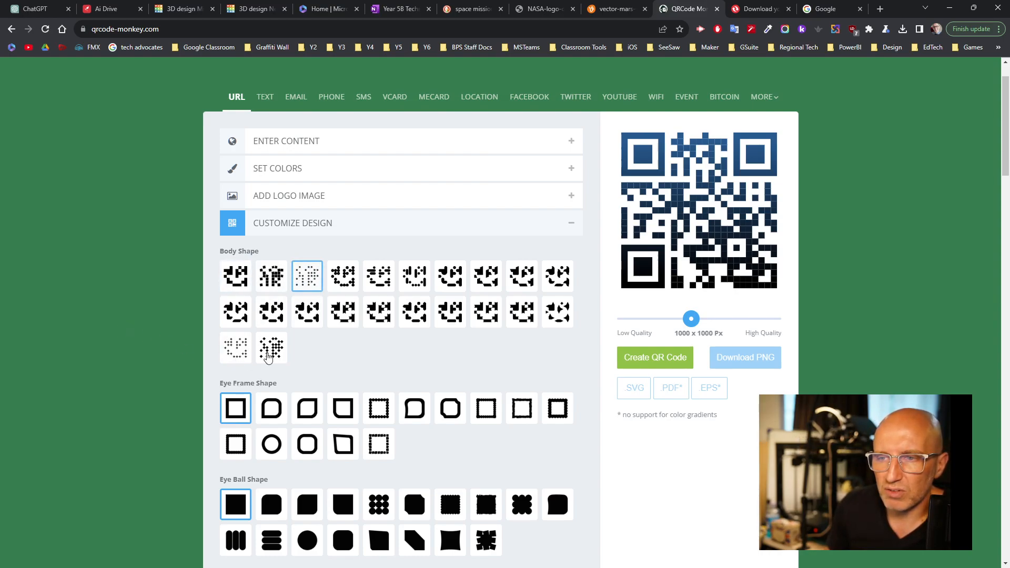
# Set the QR code's eye frame shape to the rounded square and its eye ball shape to the solid circle
pyautogui.scroll(-1, 200, 374)
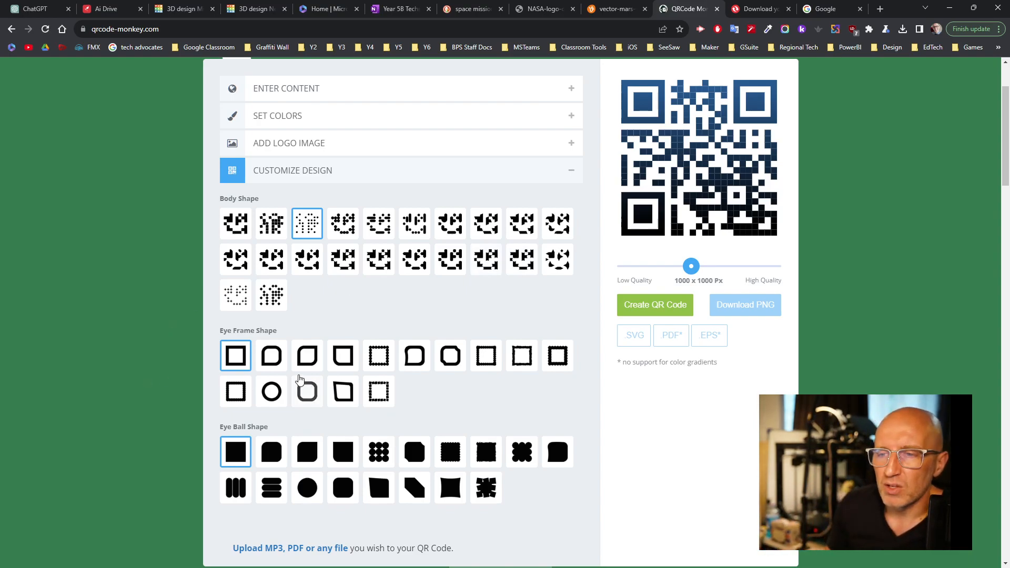
pyautogui.click(271, 355)
pyautogui.click(299, 362)
pyautogui.click(315, 402)
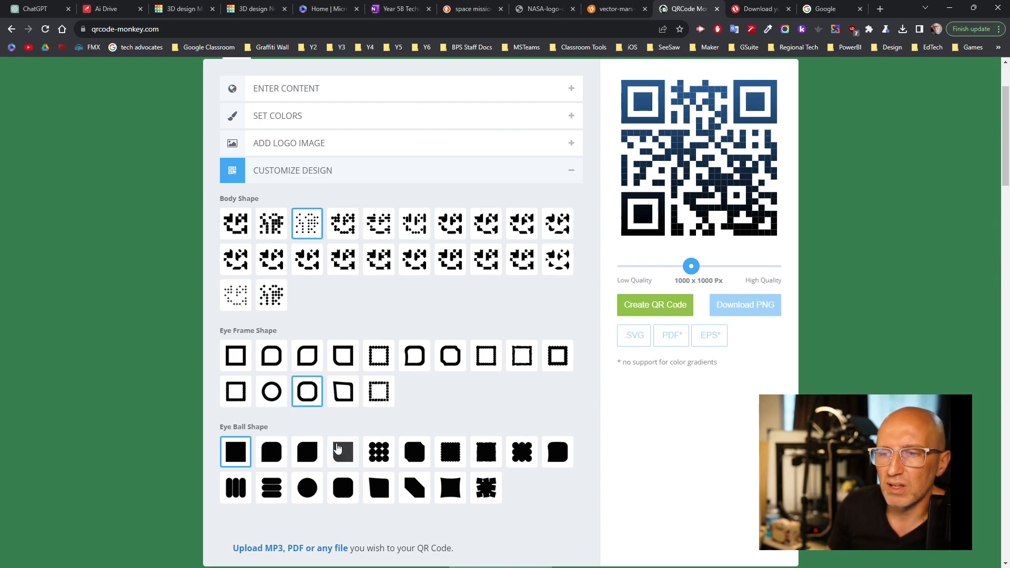
pyautogui.click(307, 487)
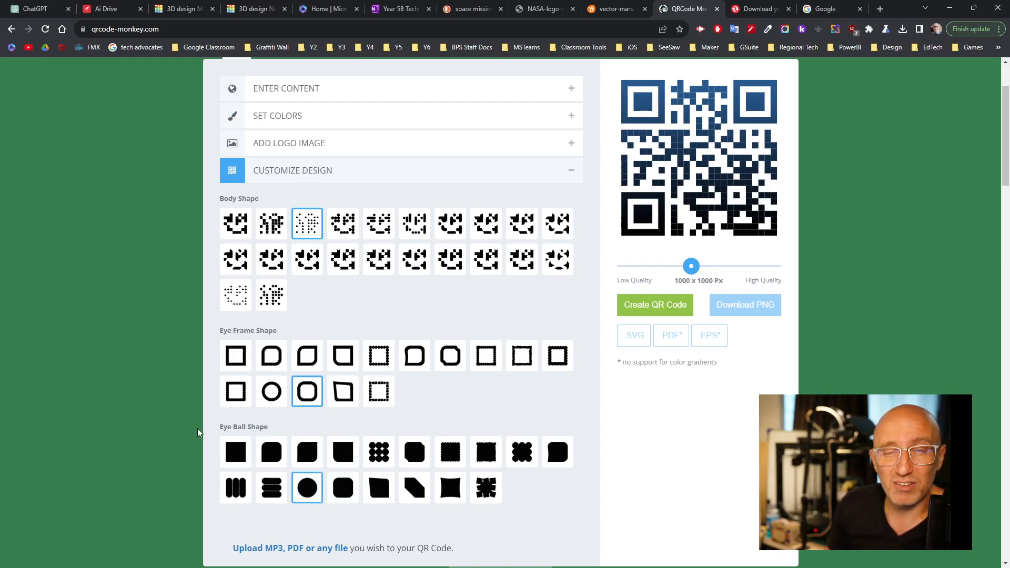
# Lower the QR code's resolution to 500 x 500 px and create the code
pyautogui.scroll(1, 454, 332)
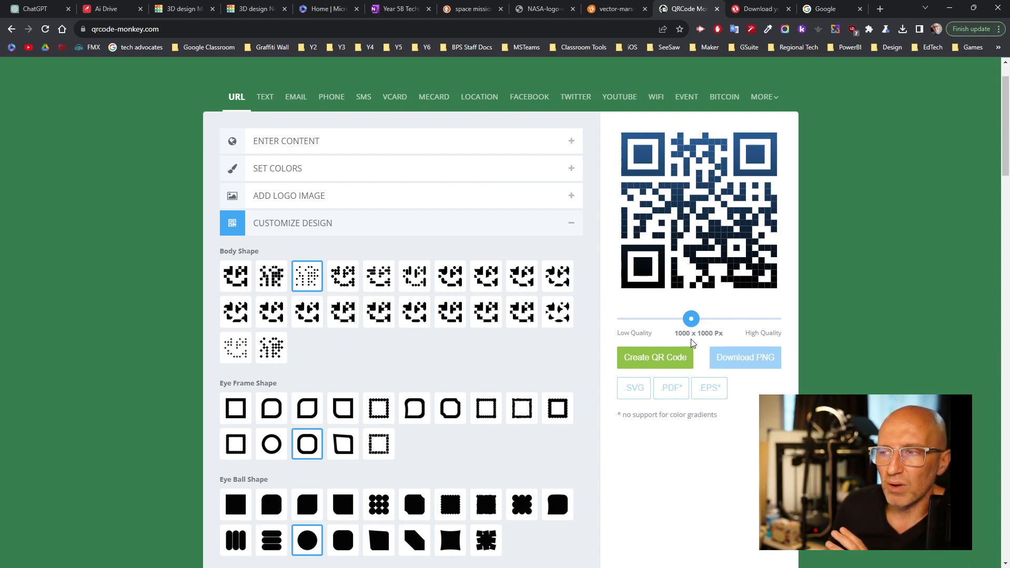
pyautogui.moveTo(693, 323); pyautogui.dragTo(651, 326)
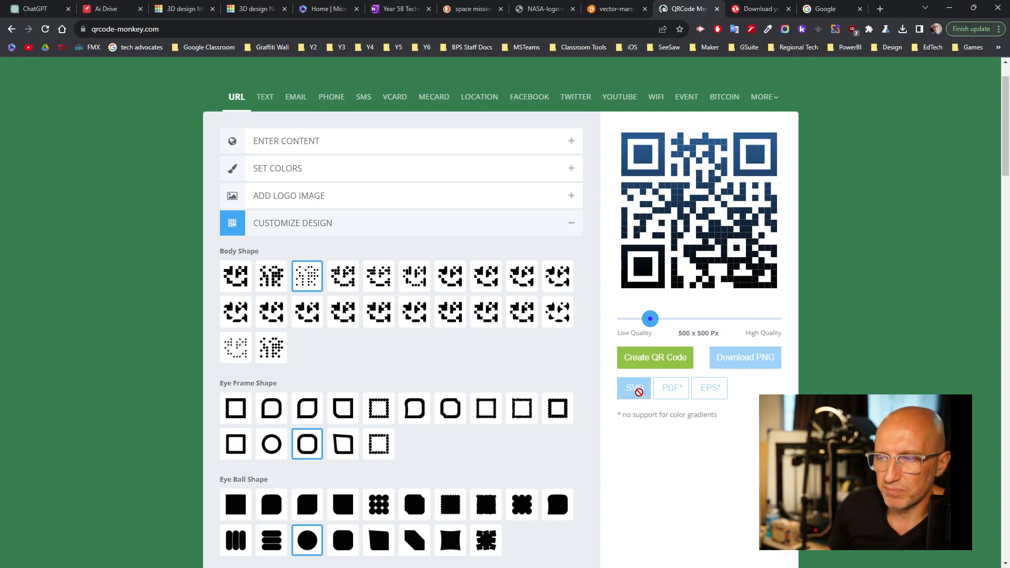
pyautogui.click(654, 360)
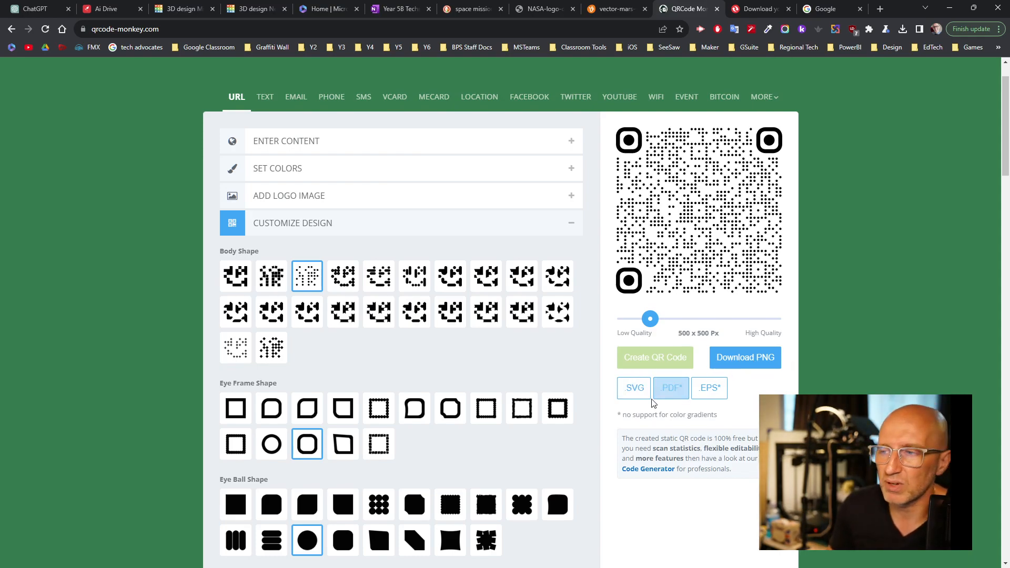
# Download the QR code as an SVG to the Downloads folder, named "qr-code mission to mars ID card.svg"
pyautogui.click(633, 393)
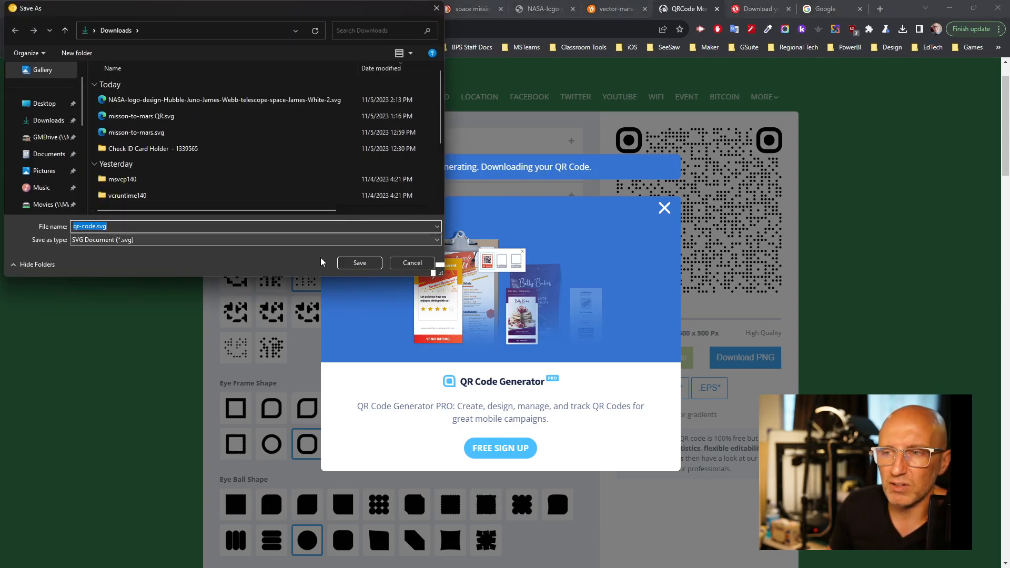
pyautogui.click(95, 226)
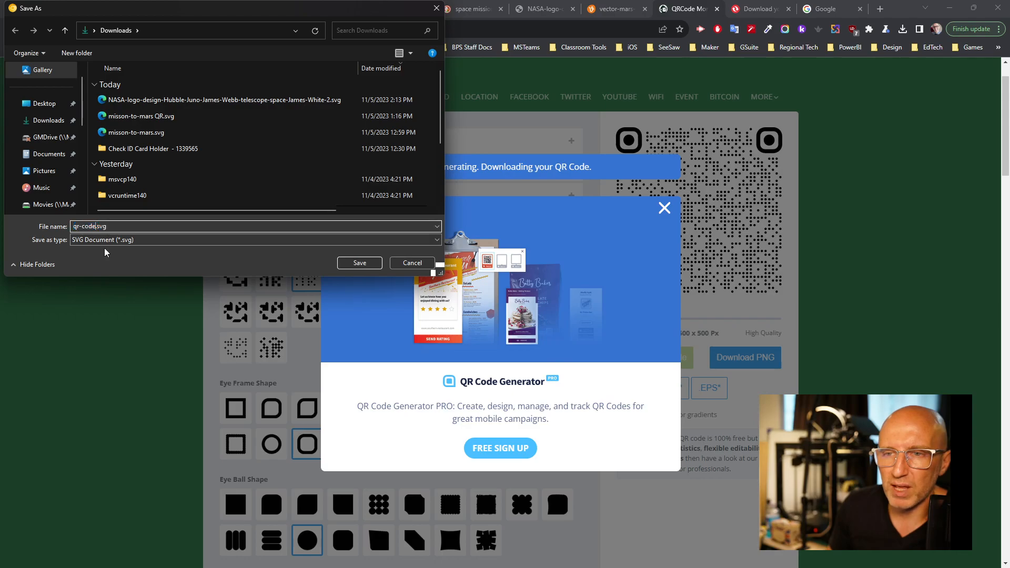
pyautogui.write('mission to mars ID card')
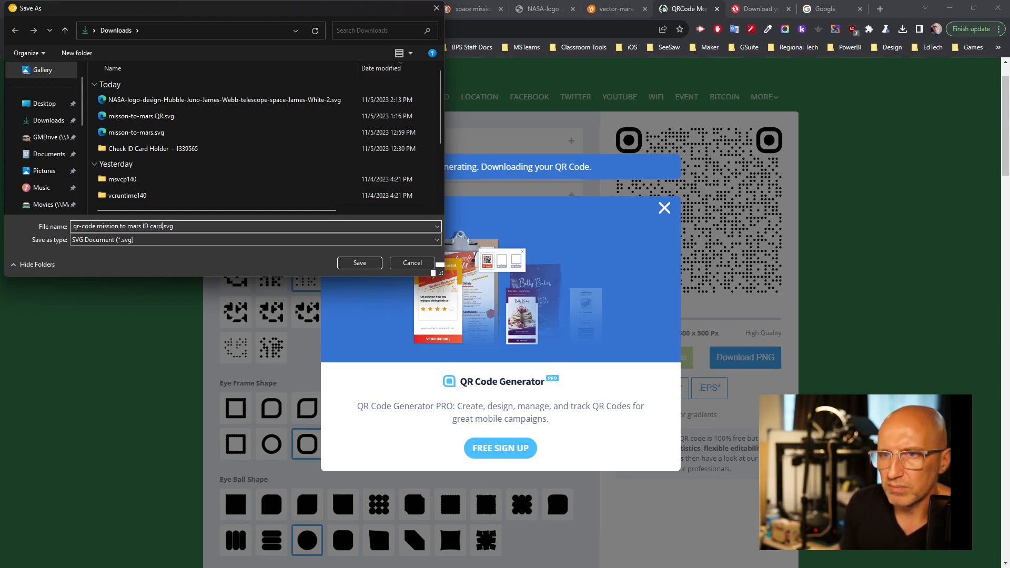
pyautogui.press('Return')
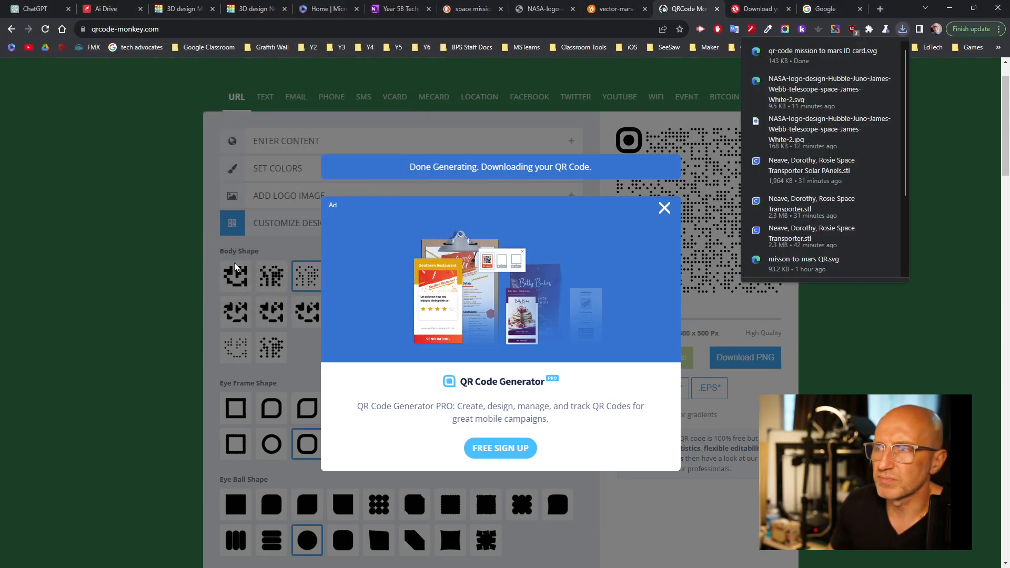
# Switch to the Year 5 Mars Mission Pass and ID design in Tinkercad and close the Collaborate window
pyautogui.click(174, 9)
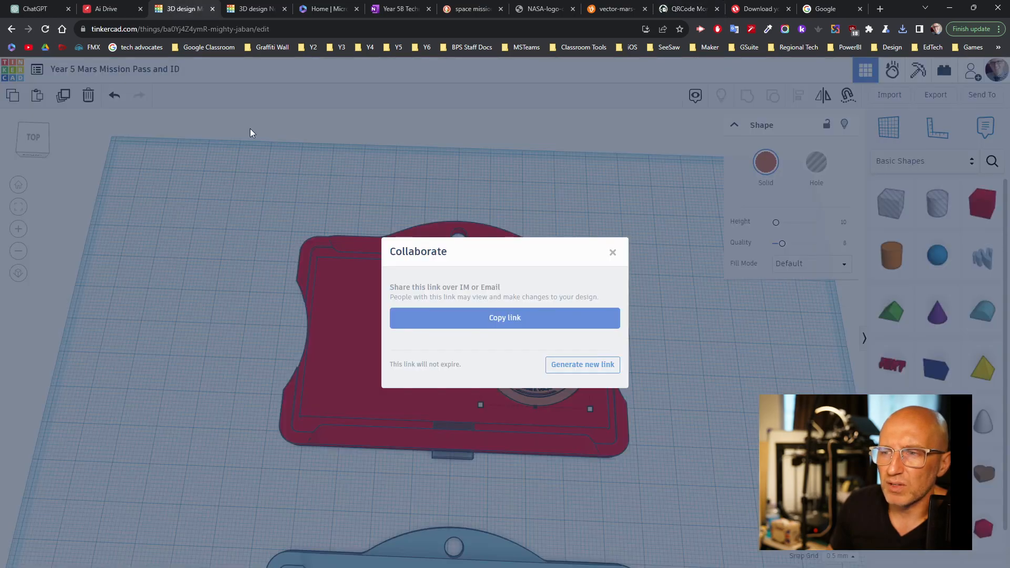
pyautogui.click(613, 253)
pyautogui.scroll(-2, 621, 341)
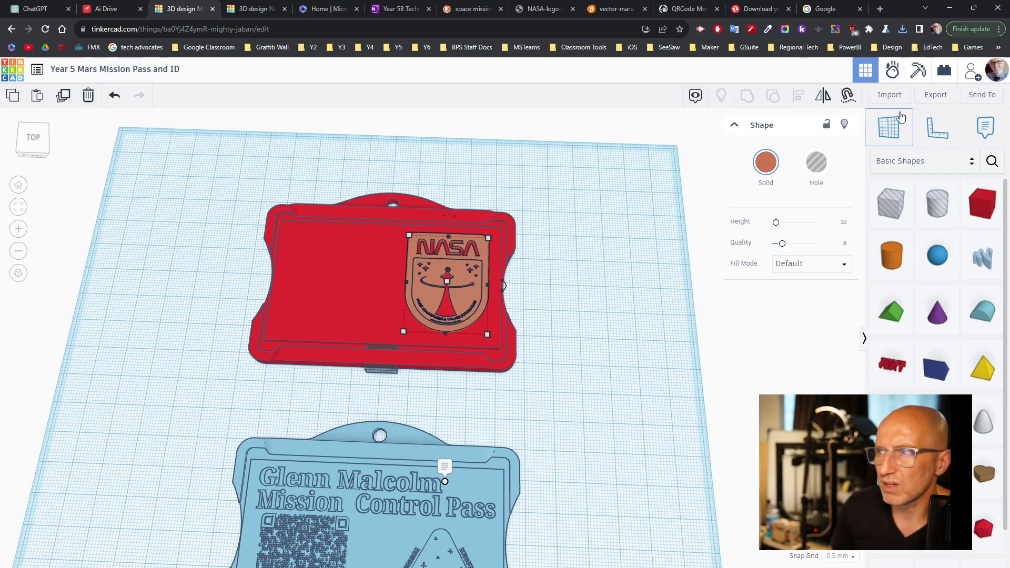
# Try to import "qr-code mission to mars ID card.svg" from Downloads into the design at 50% scale
pyautogui.click(892, 96)
pyautogui.click(524, 313)
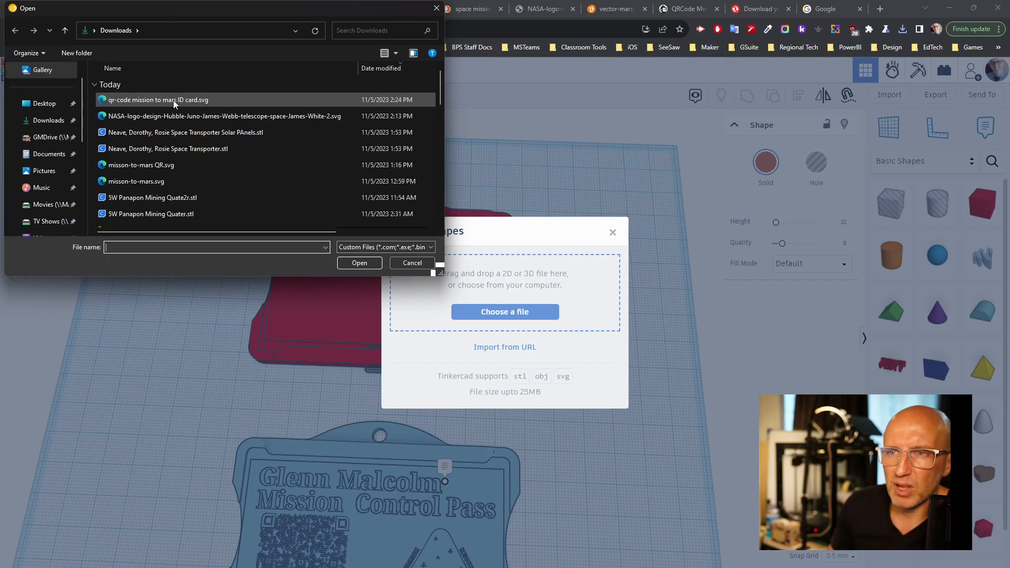
pyautogui.doubleClick(186, 99)
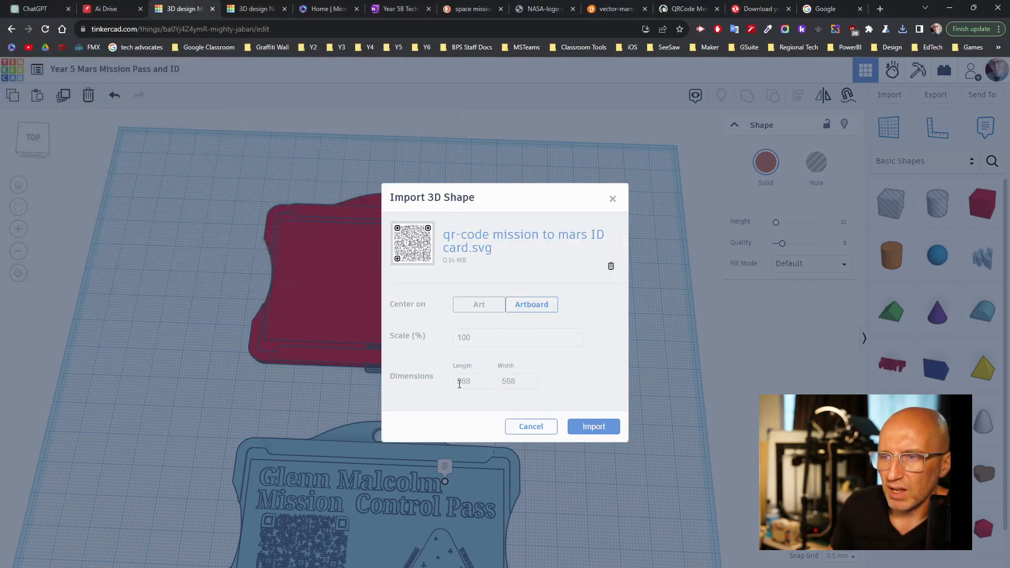
pyautogui.click(477, 338)
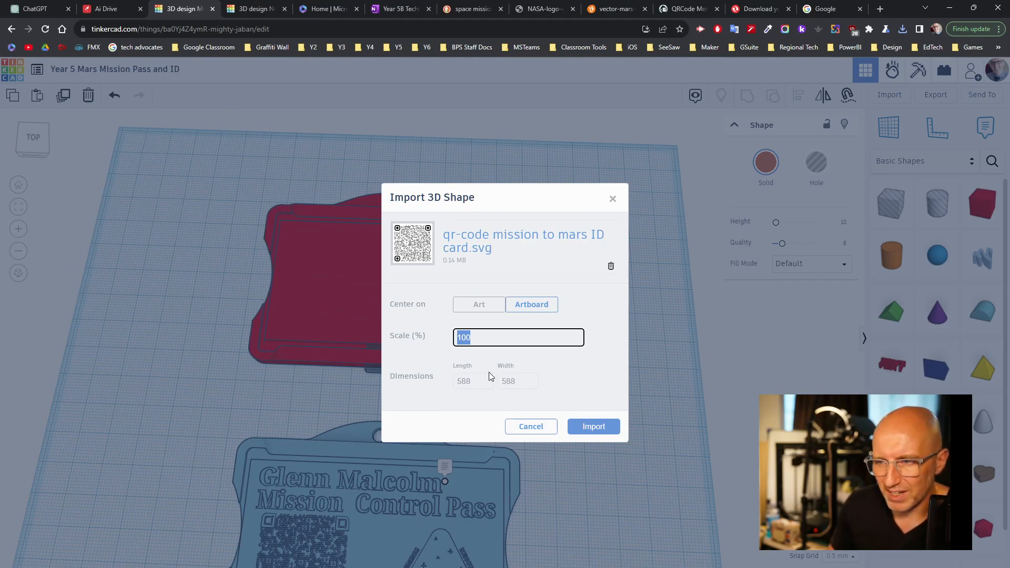
pyautogui.write('50')
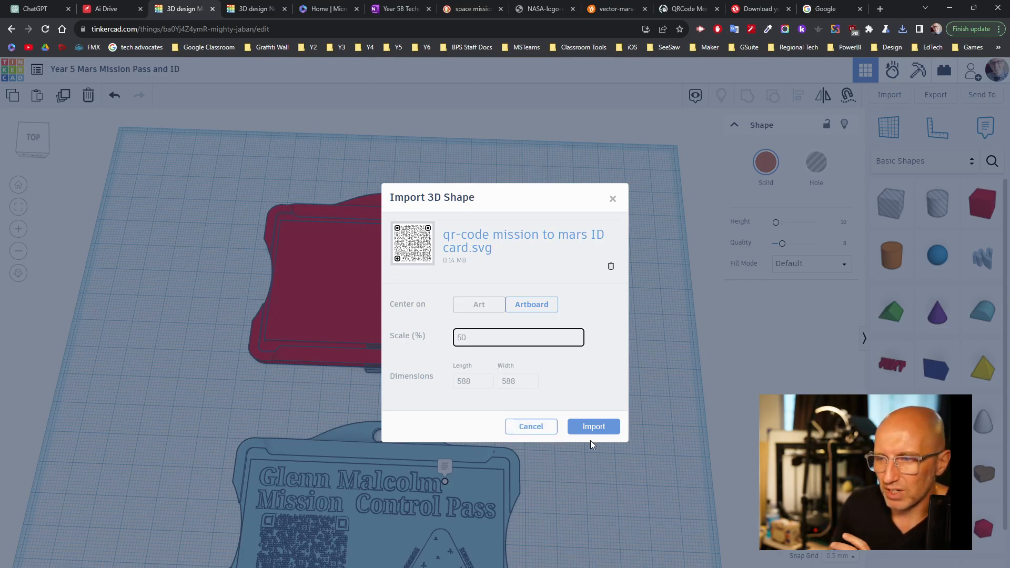
pyautogui.click(595, 427)
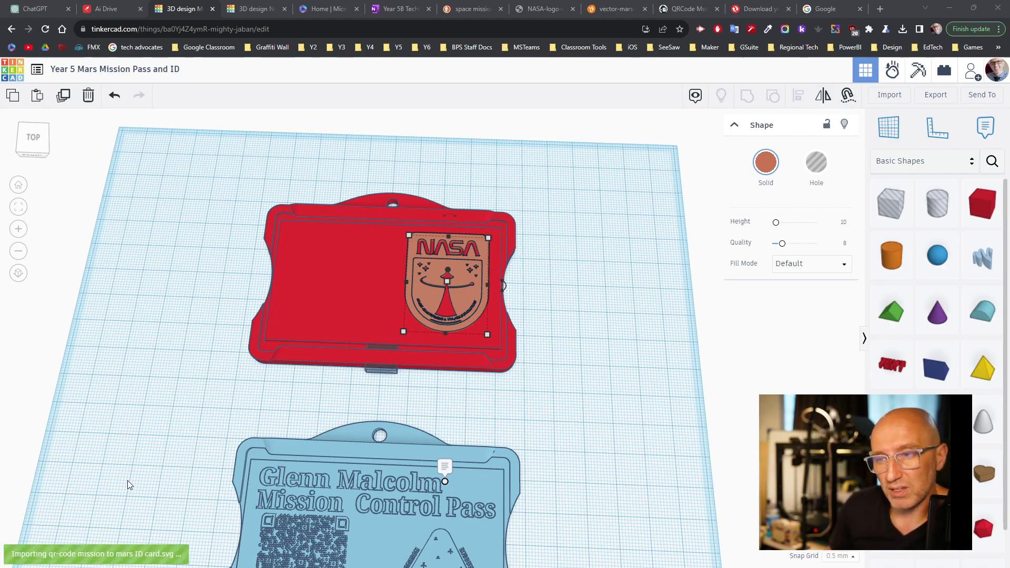
# Switch back to QRCode Monkey, dismiss the advert pop-ups and start downloading the QR code as a PNG
pyautogui.click(694, 9)
pyautogui.click(665, 208)
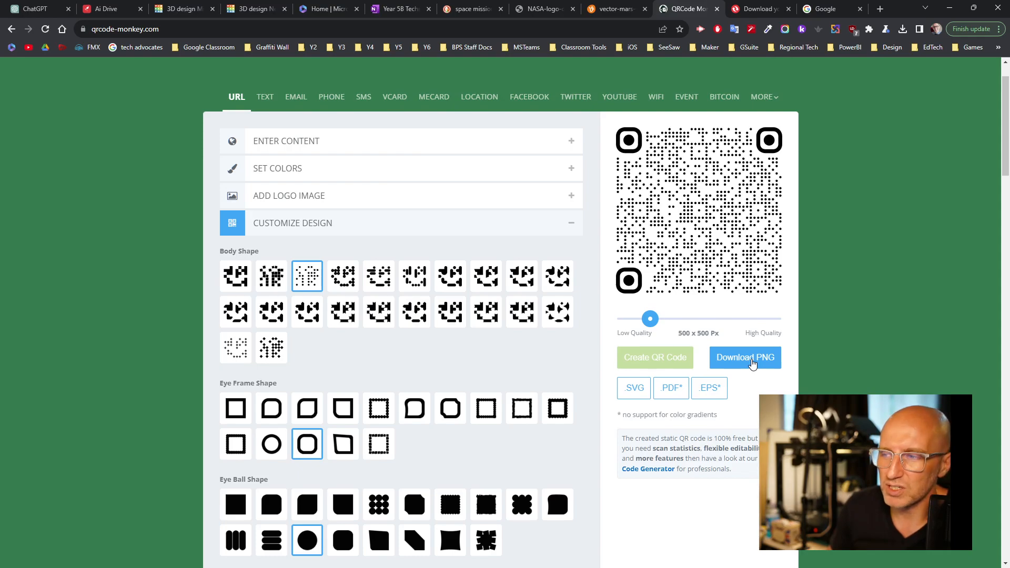
pyautogui.click(752, 360)
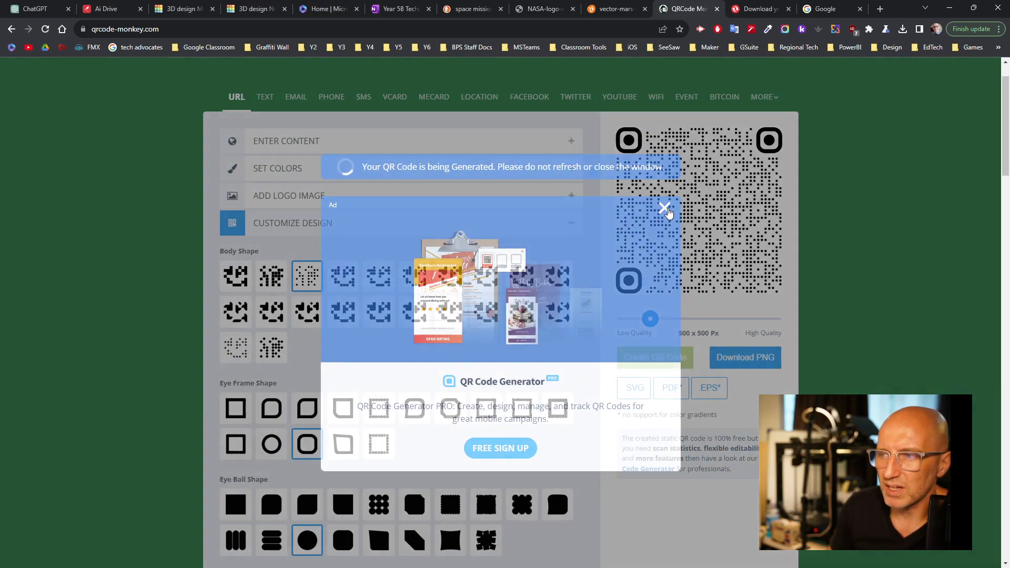
pyautogui.click(665, 209)
pyautogui.click(737, 359)
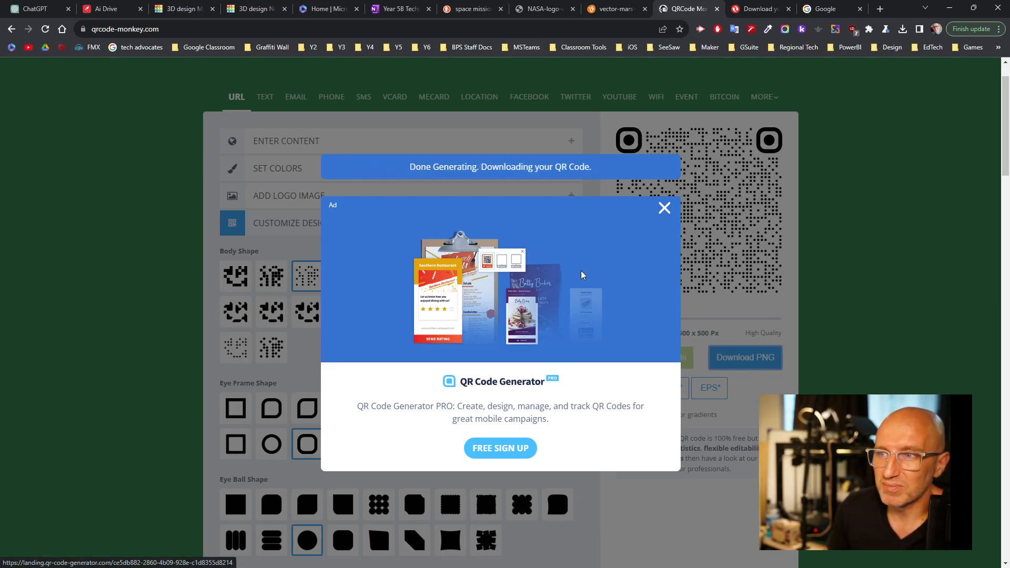
# Save the PNG in Downloads as "qr-code ID mission to mars.png"
pyautogui.click(104, 226)
pyautogui.press('BackSpace')
pyautogui.press('BackSpace')
pyautogui.write('l')
pyautogui.write('D mission ')
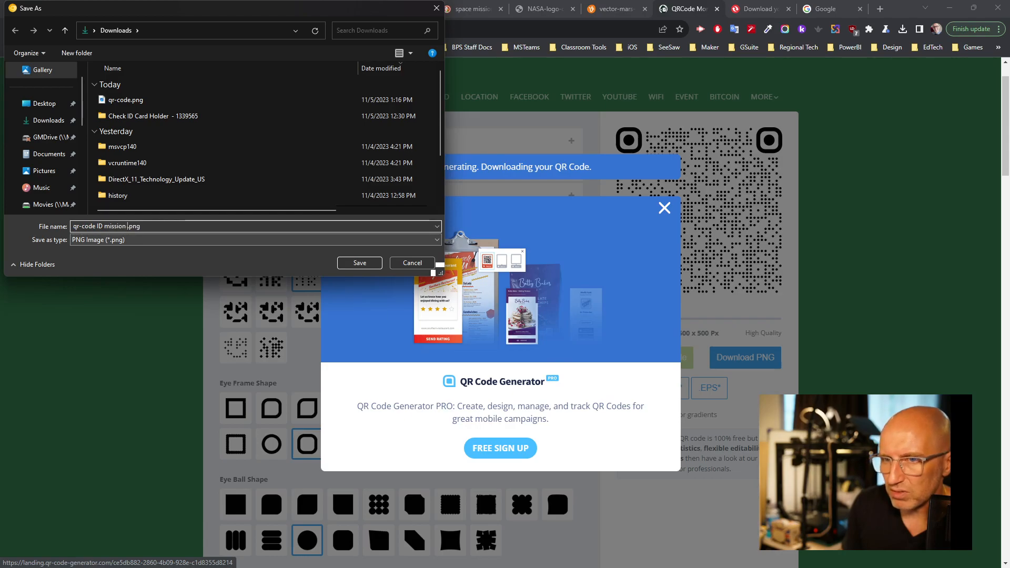
pyautogui.write('to mars')
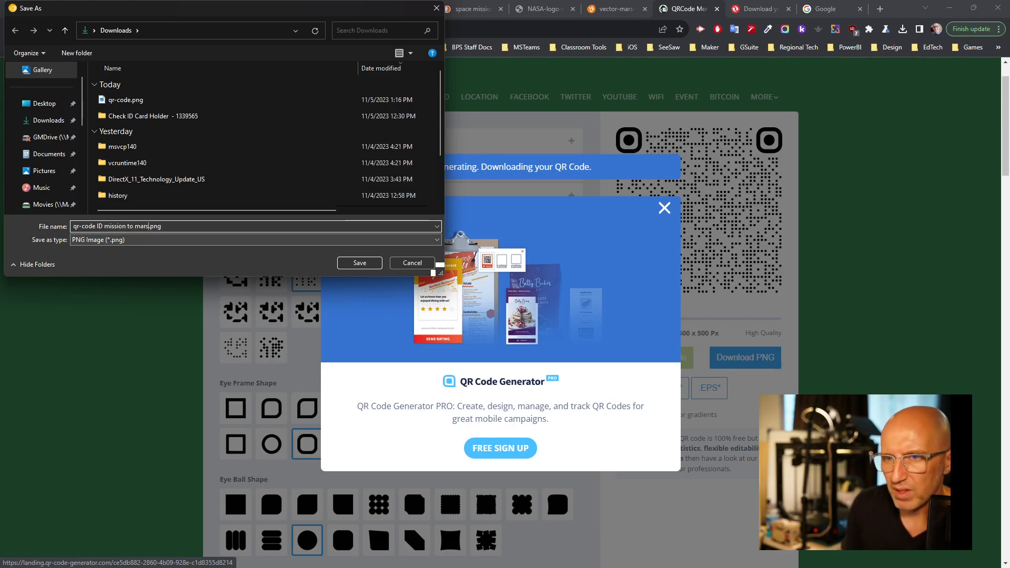
pyautogui.press('Return')
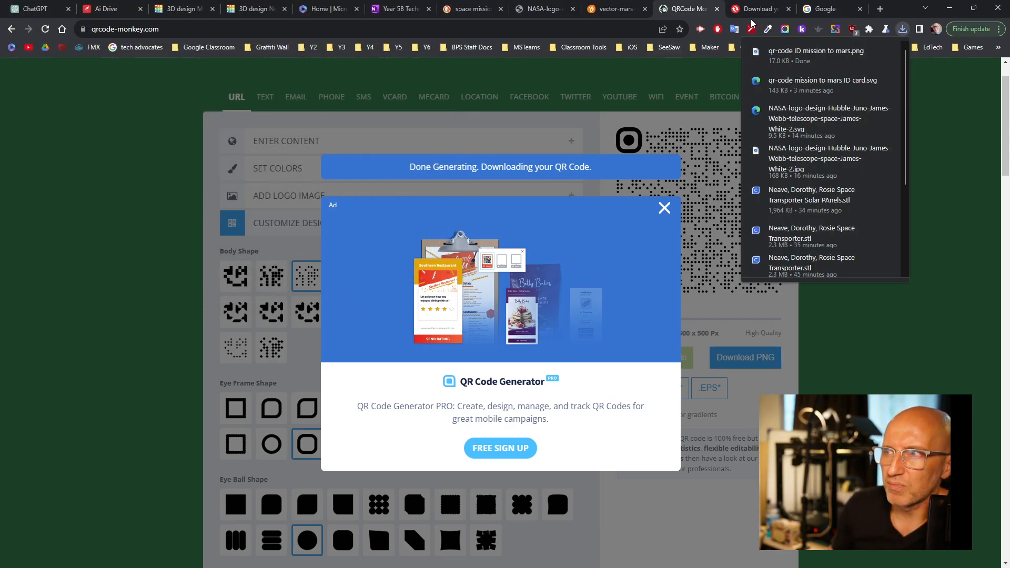
# Switch to Convertio, return to its file converter and load "qr-code ID mission to mars.png" from Downloads
pyautogui.click(760, 9)
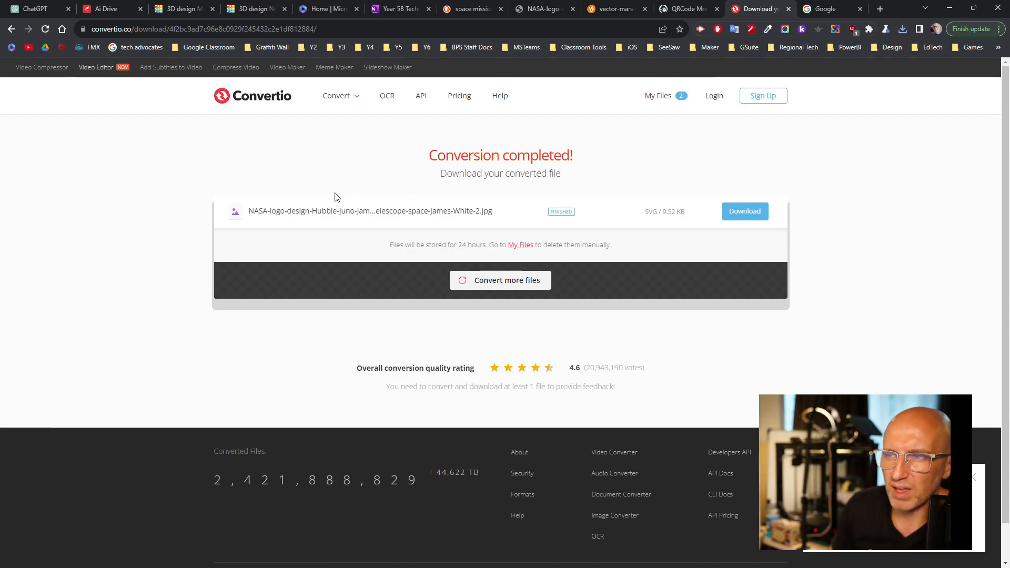
pyautogui.click(272, 102)
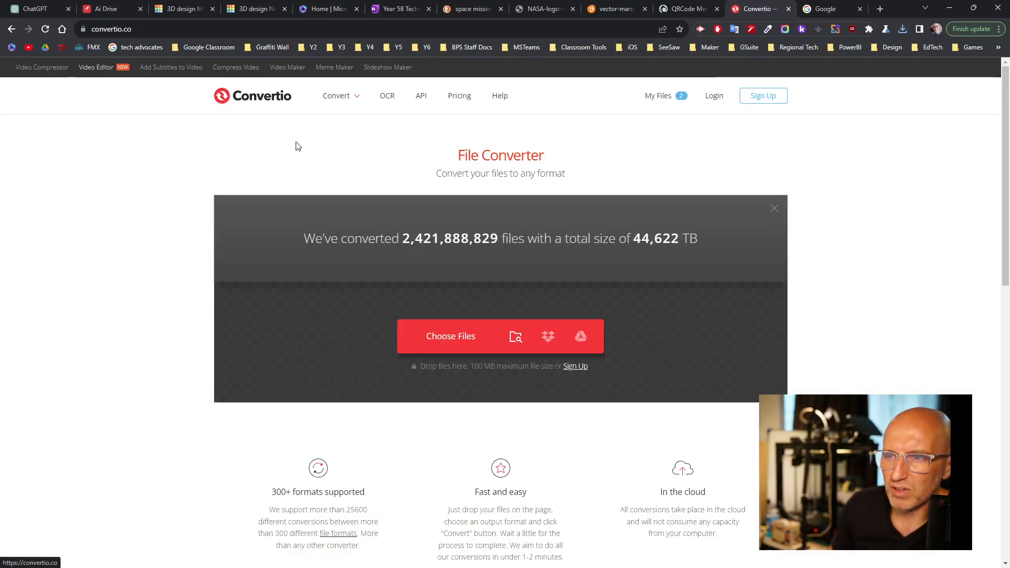
pyautogui.click(459, 340)
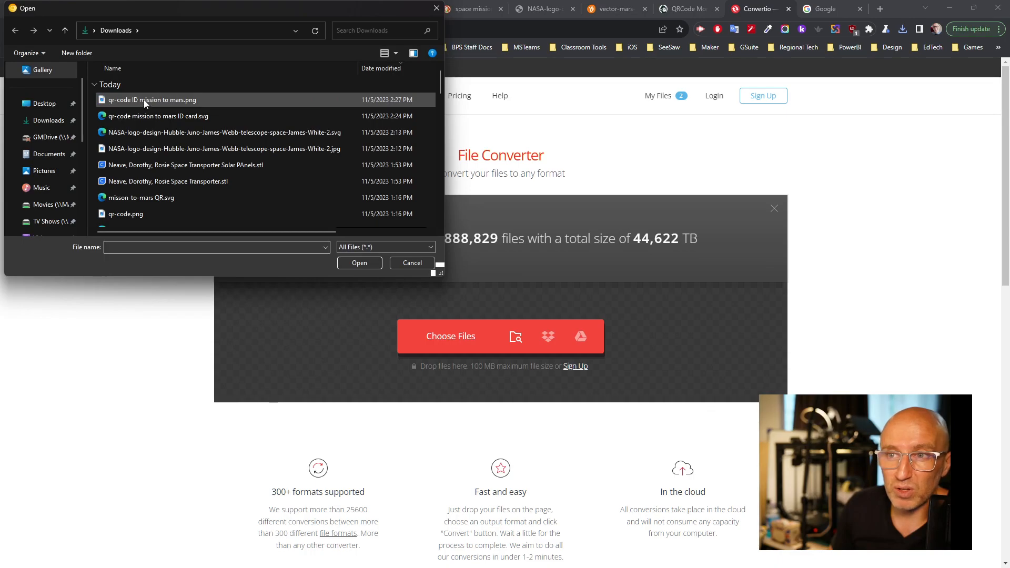
pyautogui.doubleClick(144, 99)
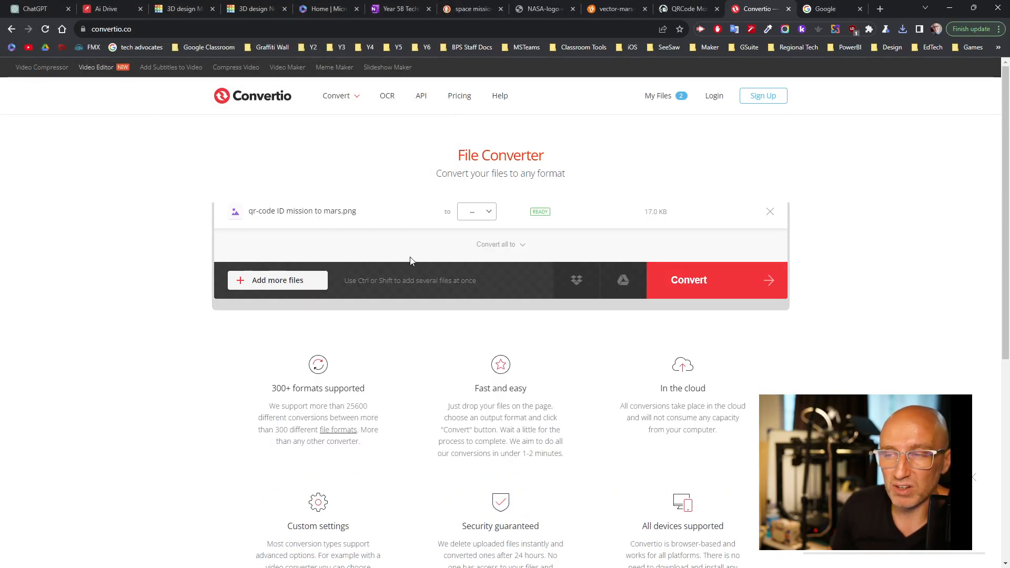
# Convert the PNG to SVG and save the result in Downloads as "qr-code-ID-mission-to-mars.svg"
pyautogui.click(477, 212)
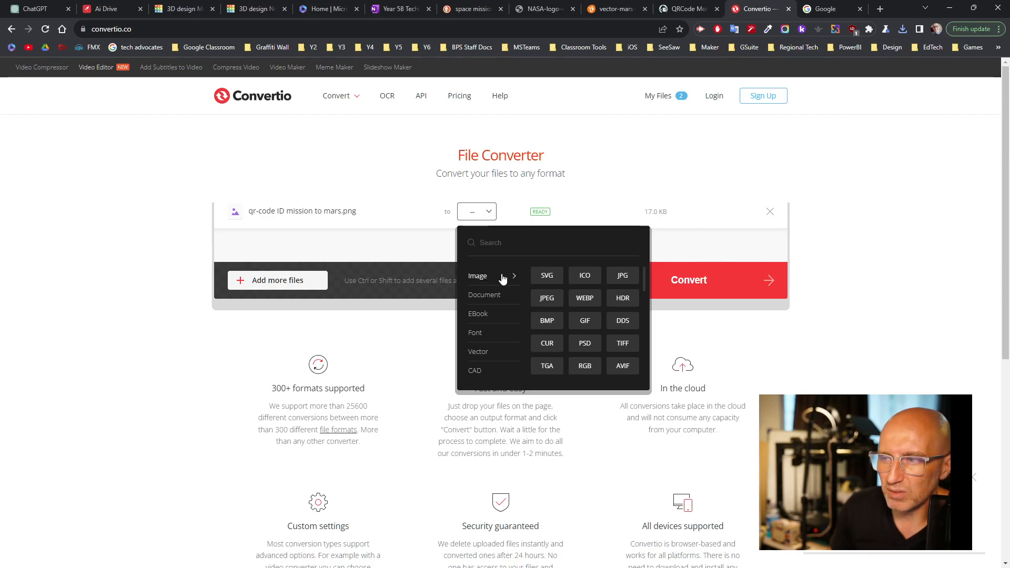
pyautogui.click(547, 276)
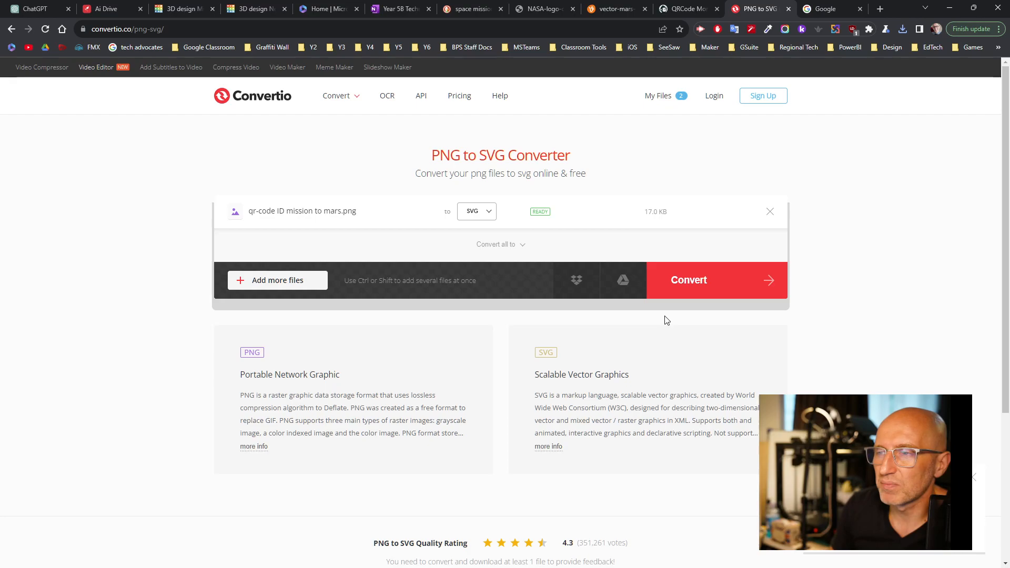
pyautogui.click(691, 283)
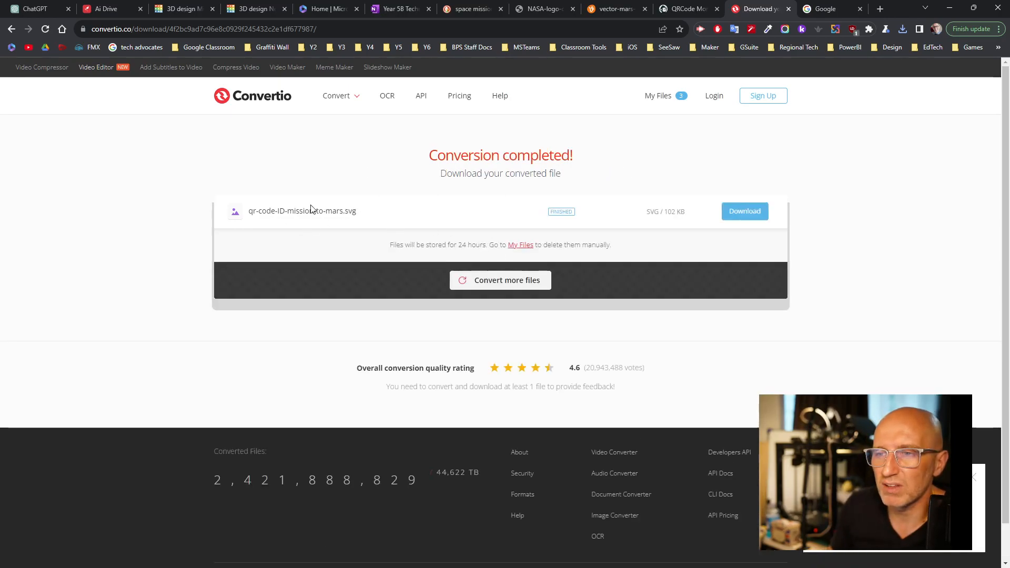
pyautogui.click(743, 212)
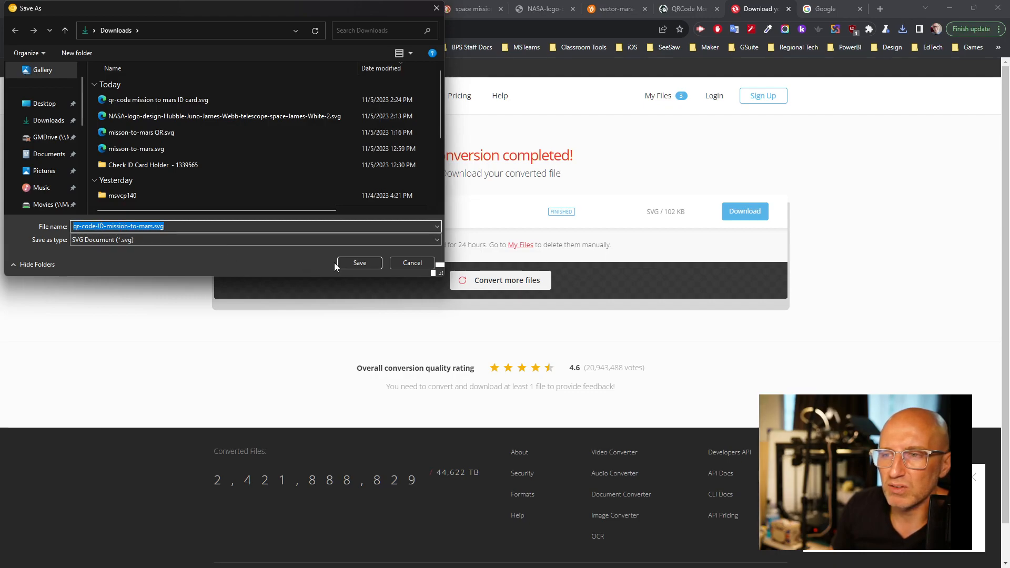
pyautogui.click(360, 263)
pyautogui.click(785, 342)
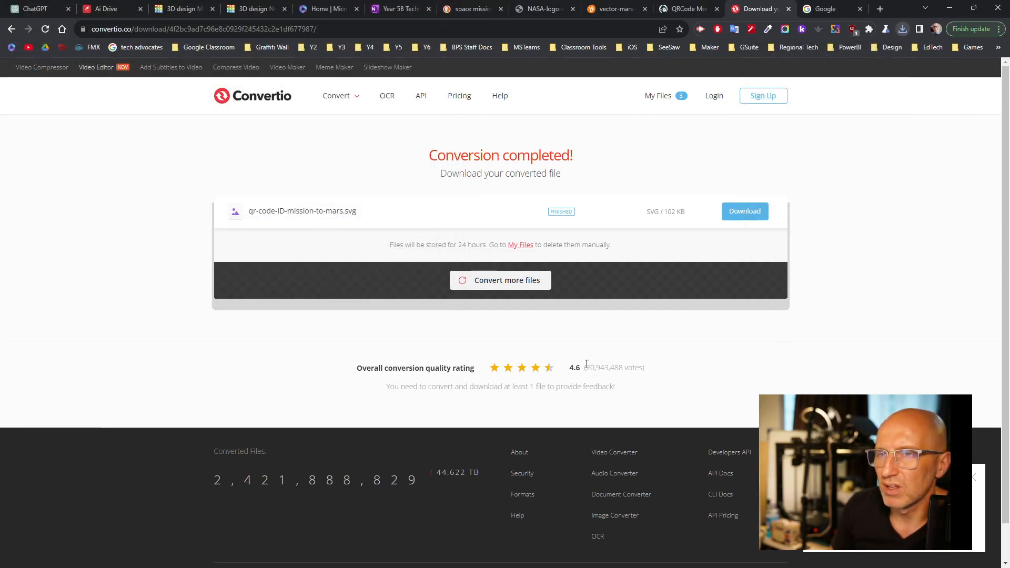
# Return to the Tinkercad pass design and choose "qr-code-ID-mission-to-mars.svg" as the file to import
pyautogui.click(179, 12)
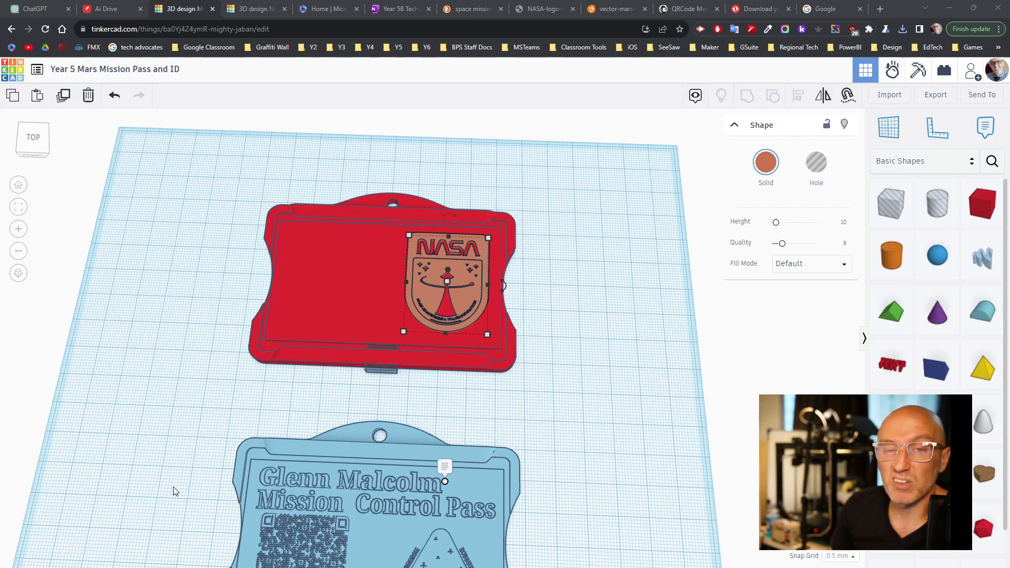
pyautogui.click(902, 99)
pyautogui.click(509, 314)
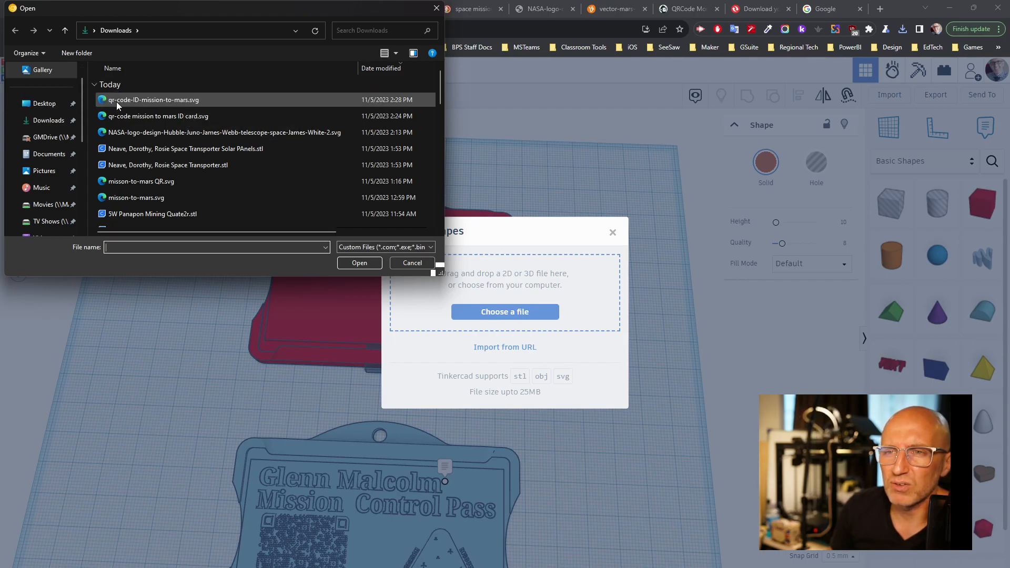
pyautogui.doubleClick(168, 101)
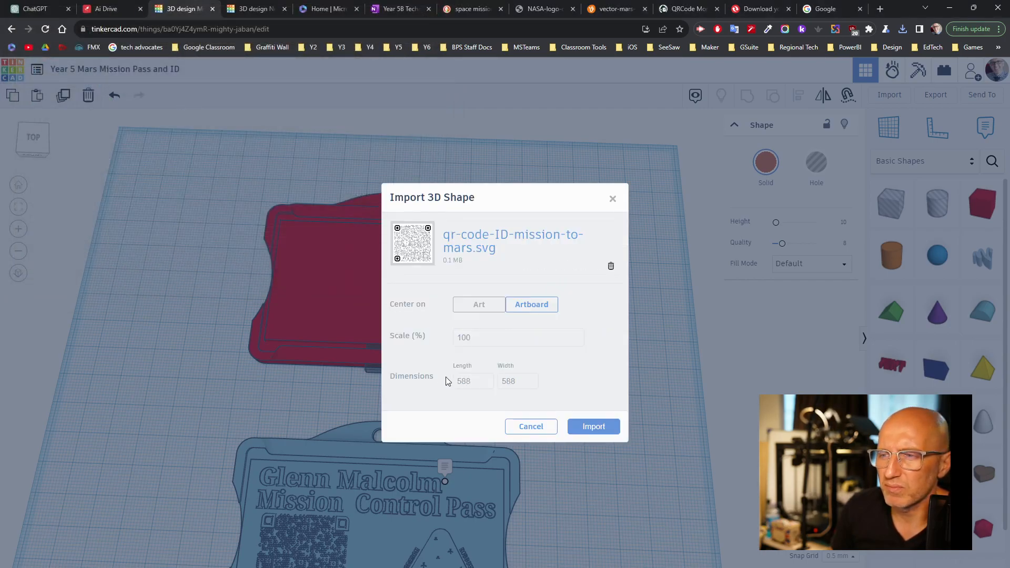
# Import the QR code SVG centred on Art at 50% scale
pyautogui.click(476, 305)
pyautogui.click(493, 342)
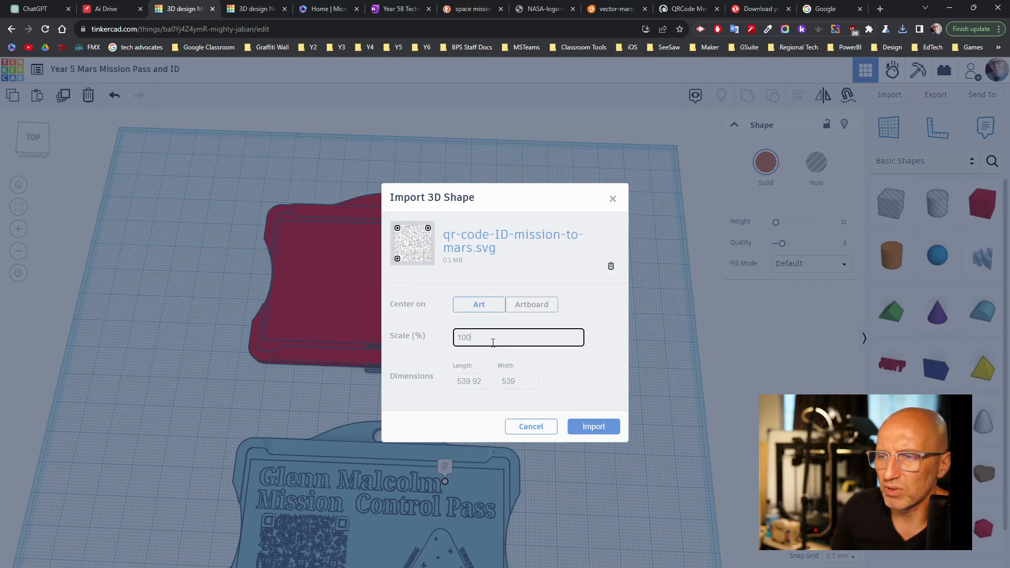
pyautogui.doubleClick(493, 343)
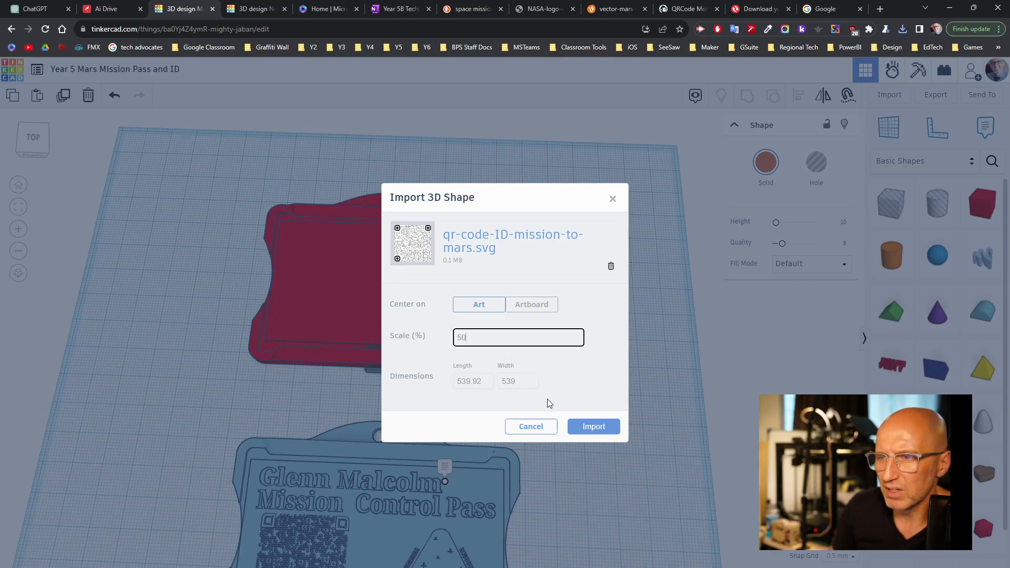
pyautogui.click(566, 393)
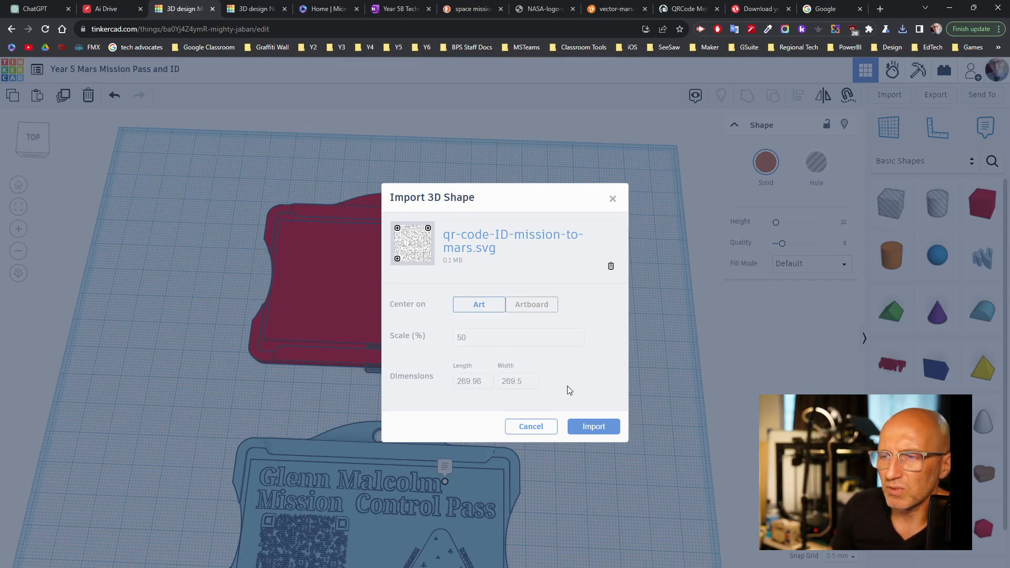
pyautogui.click(594, 427)
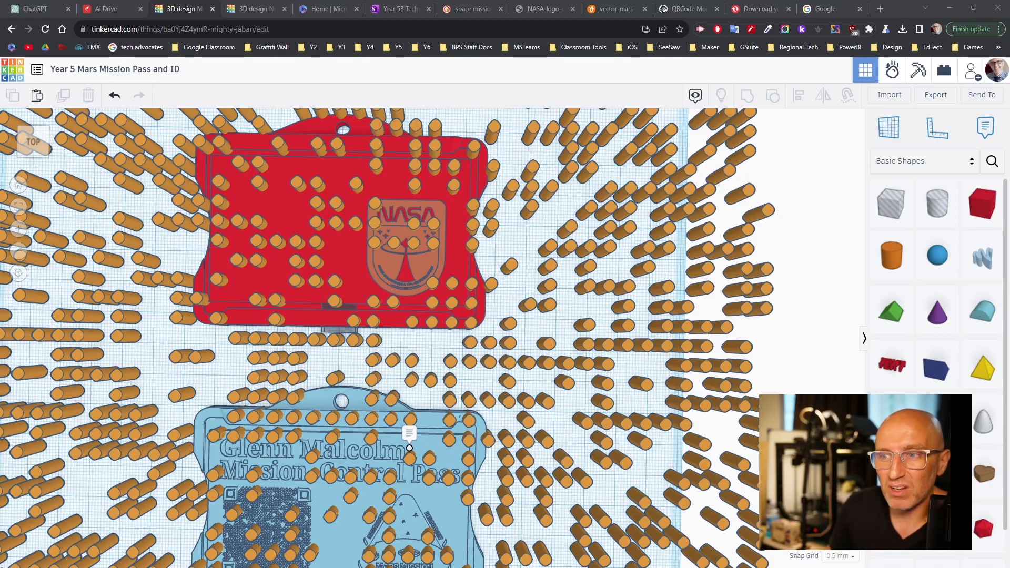
# Shrink the imported QR code proportionally towards its lower-left corner, to about 30 mm square
pyautogui.scroll(-6, 421, 370)
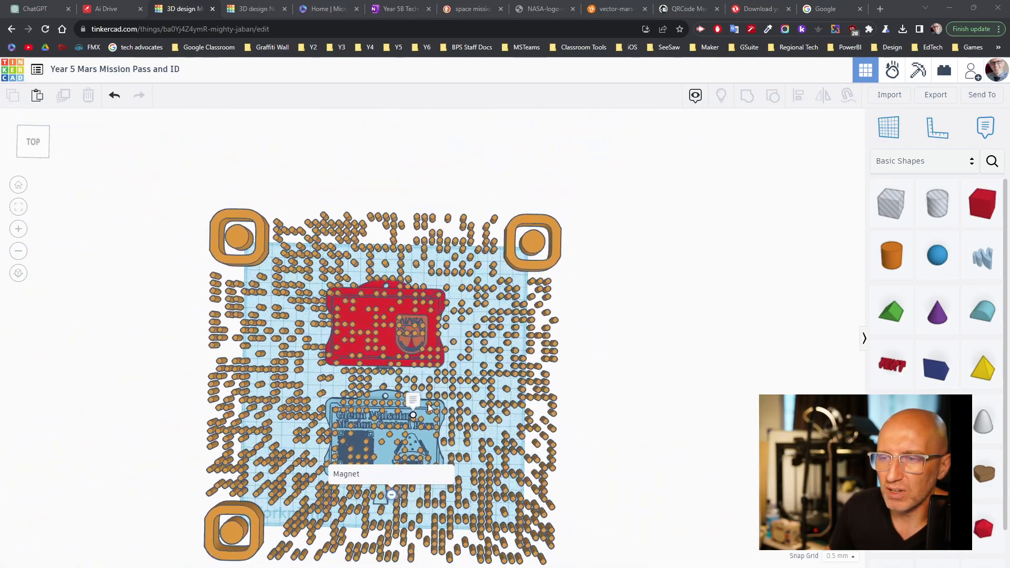
pyautogui.moveTo(428, 403); pyautogui.dragTo(418, 317, button='middle')
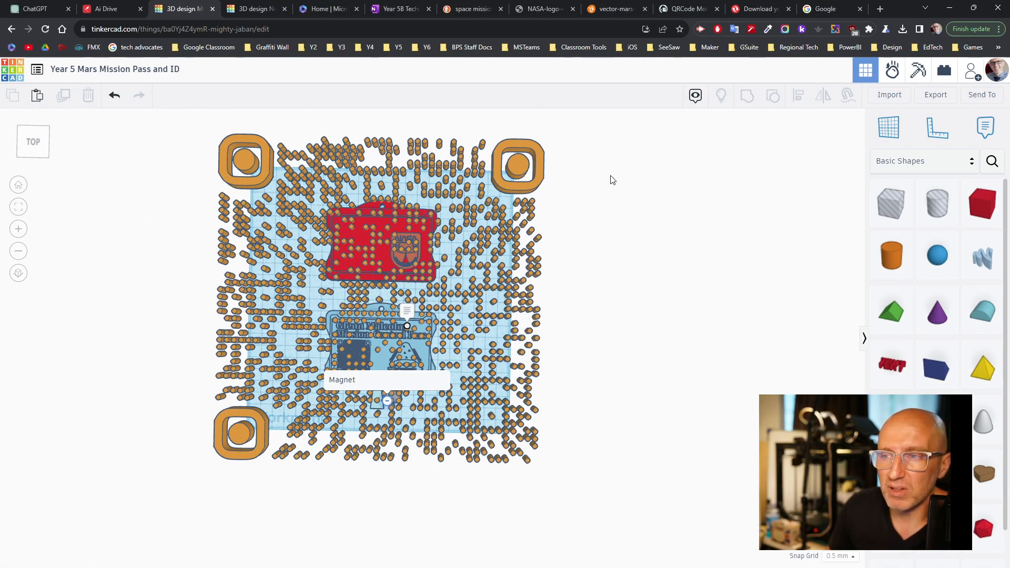
pyautogui.click(520, 172)
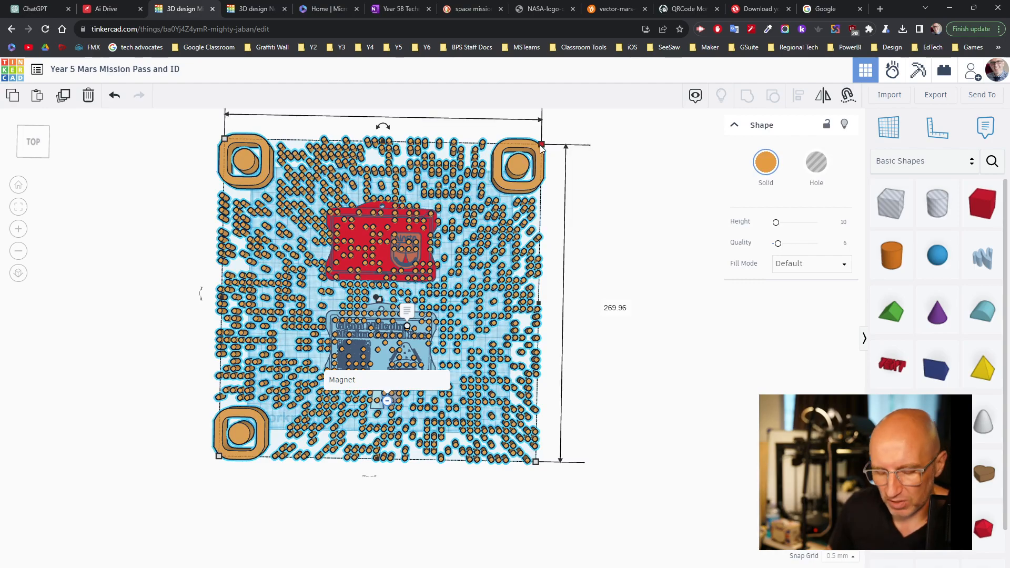
pyautogui.moveTo(542, 149); pyautogui.dragTo(241, 421)
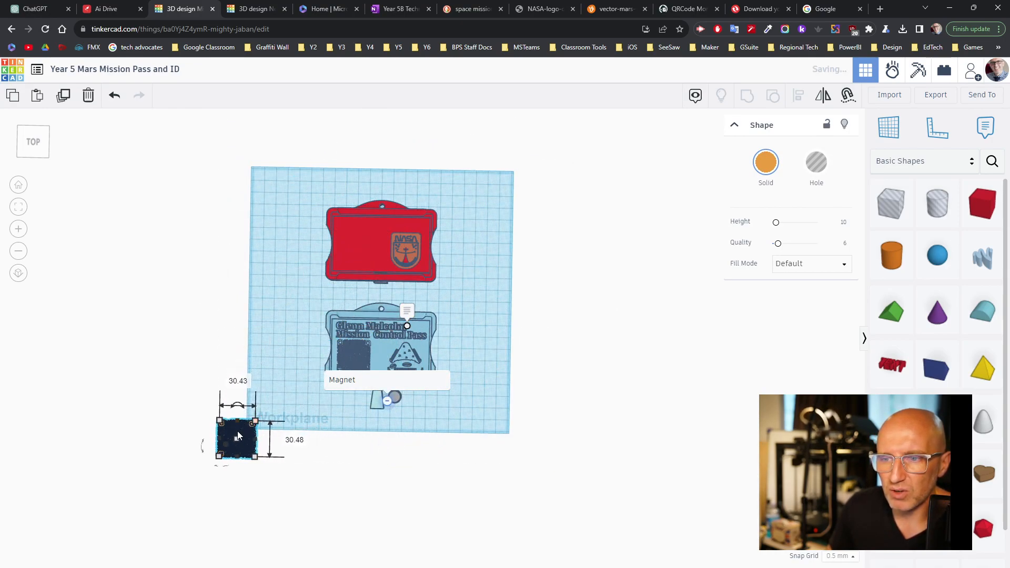
pyautogui.moveTo(292, 374); pyautogui.dragTo(324, 306)
pyautogui.moveTo(238, 437); pyautogui.dragTo(253, 413)
pyautogui.hotkey('ctrl', 'z')
# Move the small QR code onto the workplane, into the empty space to the left of the blue pass
pyautogui.scroll(3, 252, 424)
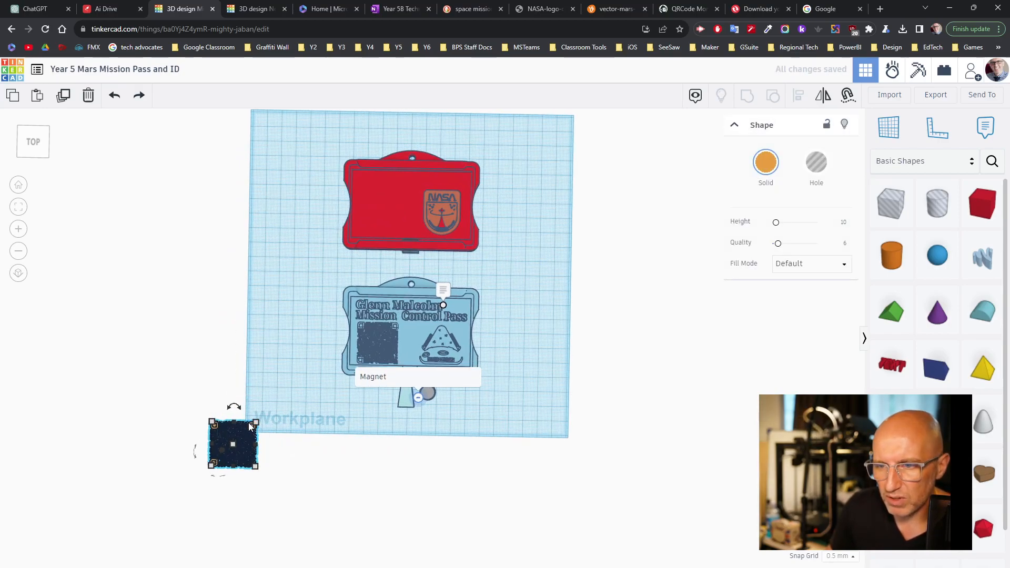
pyautogui.scroll(5, 251, 426)
pyautogui.moveTo(252, 424); pyautogui.dragTo(510, 106)
pyautogui.moveTo(557, 195); pyautogui.dragTo(371, 485, button='middle')
pyautogui.scroll(-2, 393, 435)
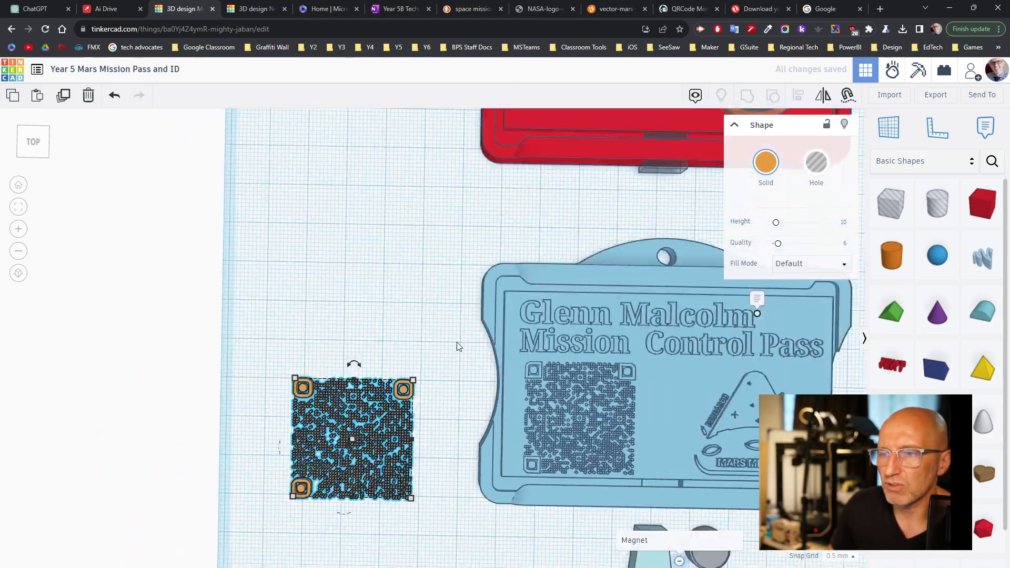
# Move the small QR code onto the front face of the red pass, beside the NASA badge
pyautogui.moveTo(452, 351); pyautogui.dragTo(371, 444, button='middle')
pyautogui.moveTo(398, 383); pyautogui.dragTo(393, 398, button='middle')
pyautogui.moveTo(346, 504); pyautogui.dragTo(605, 131)
pyautogui.moveTo(605, 131); pyautogui.dragTo(389, 360, button='right')
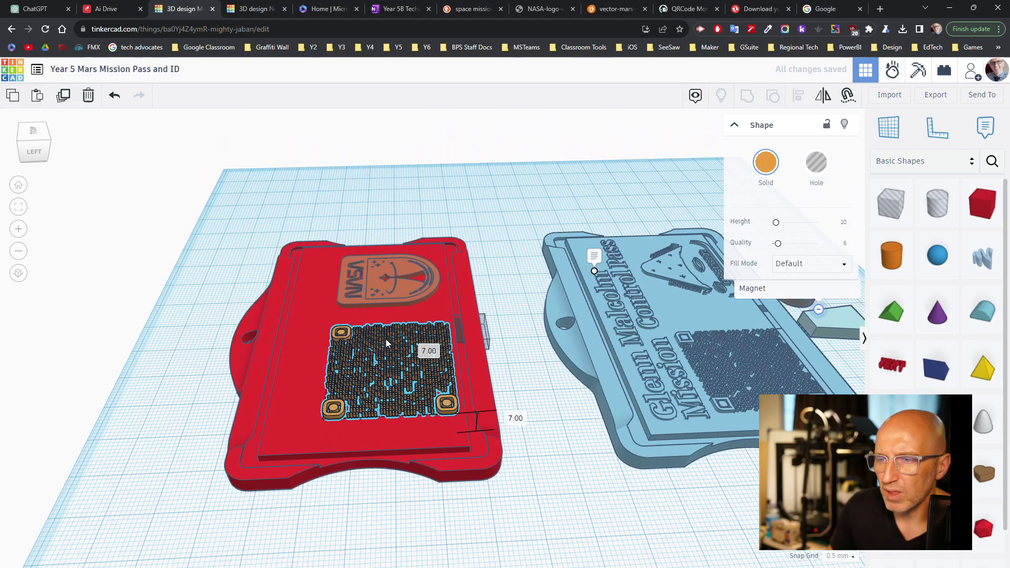
pyautogui.click(365, 493)
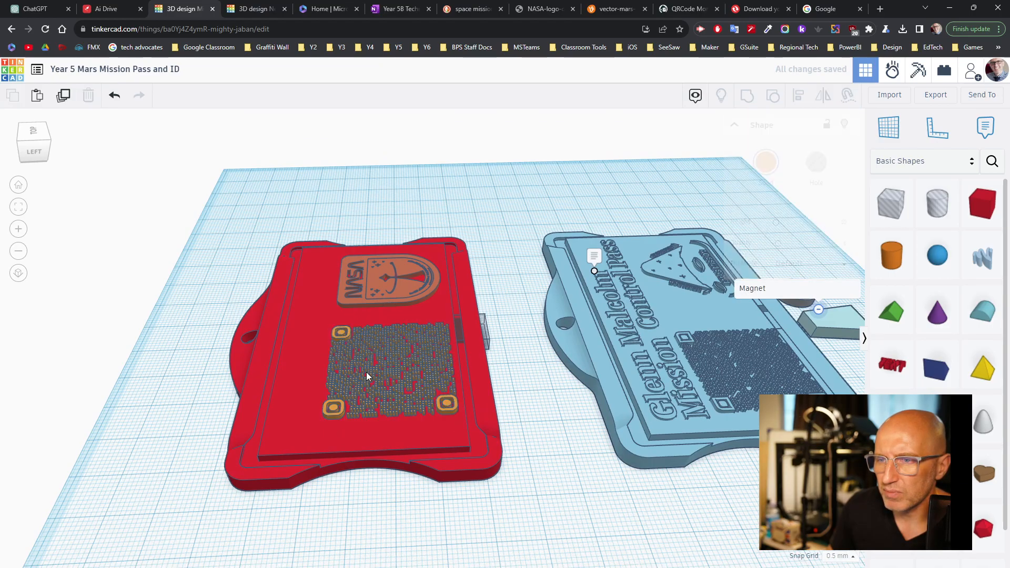
# Set the height of the QR code on the red pass to 2 mm
pyautogui.moveTo(352, 366); pyautogui.dragTo(350, 368, button='right')
pyautogui.click(339, 366)
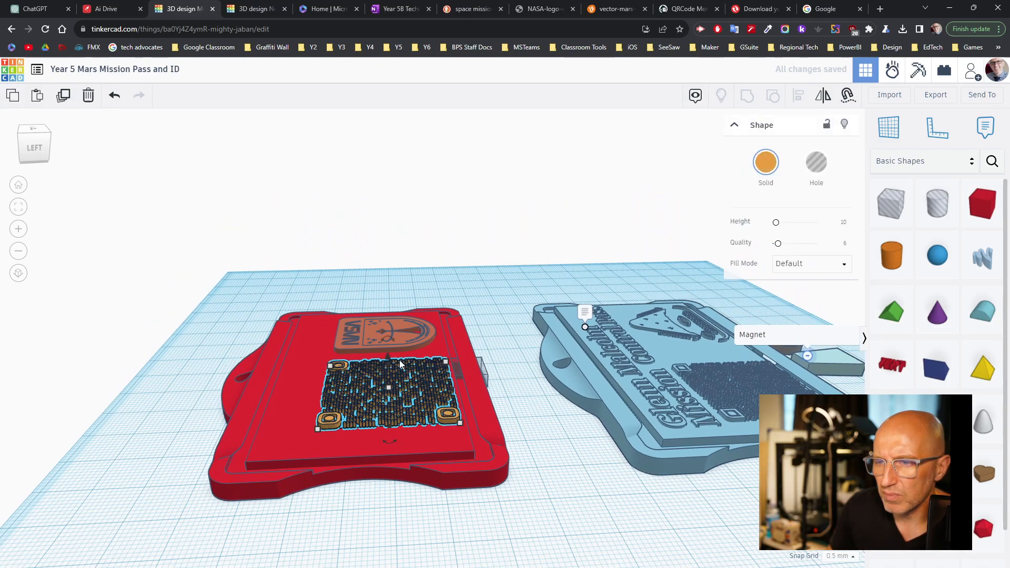
pyautogui.click(451, 391)
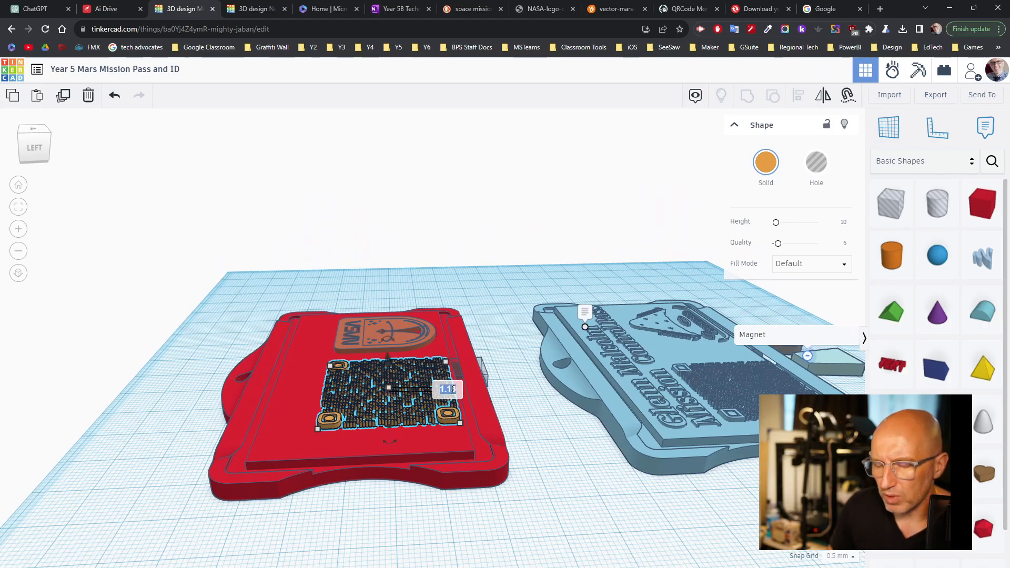
pyautogui.write('2')
pyautogui.press('Return')
# Adjust the NASA badge beside the QR code on the red pass, at about 25 by 30.5 mm
pyautogui.moveTo(461, 425); pyautogui.dragTo(561, 348, button='right')
pyautogui.click(558, 301)
pyautogui.moveTo(507, 257); pyautogui.dragTo(495, 249)
pyautogui.moveTo(527, 324); pyautogui.dragTo(530, 334)
pyautogui.moveTo(463, 335); pyautogui.dragTo(386, 351, button='middle')
pyautogui.click(524, 278)
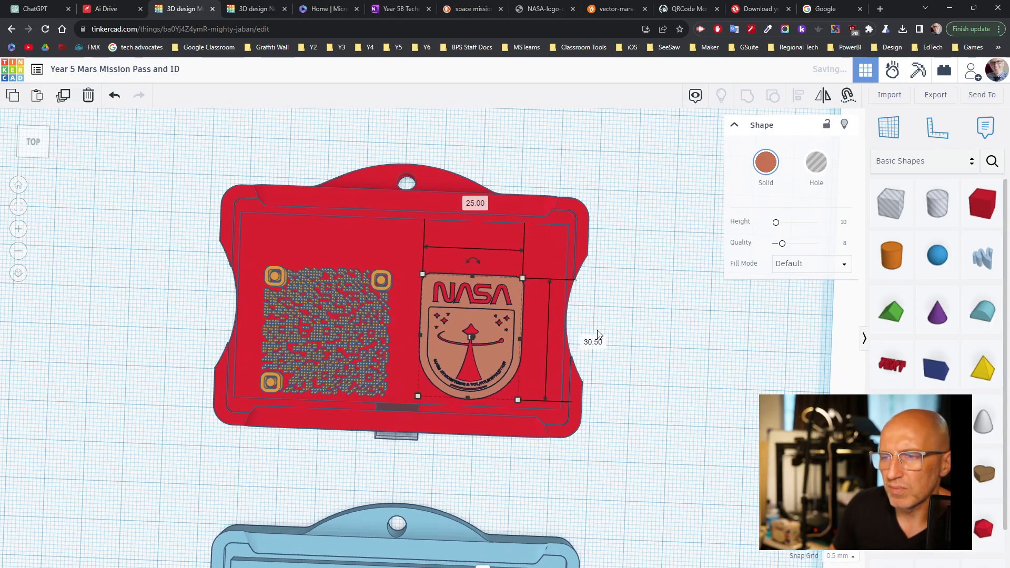
pyautogui.click(628, 330)
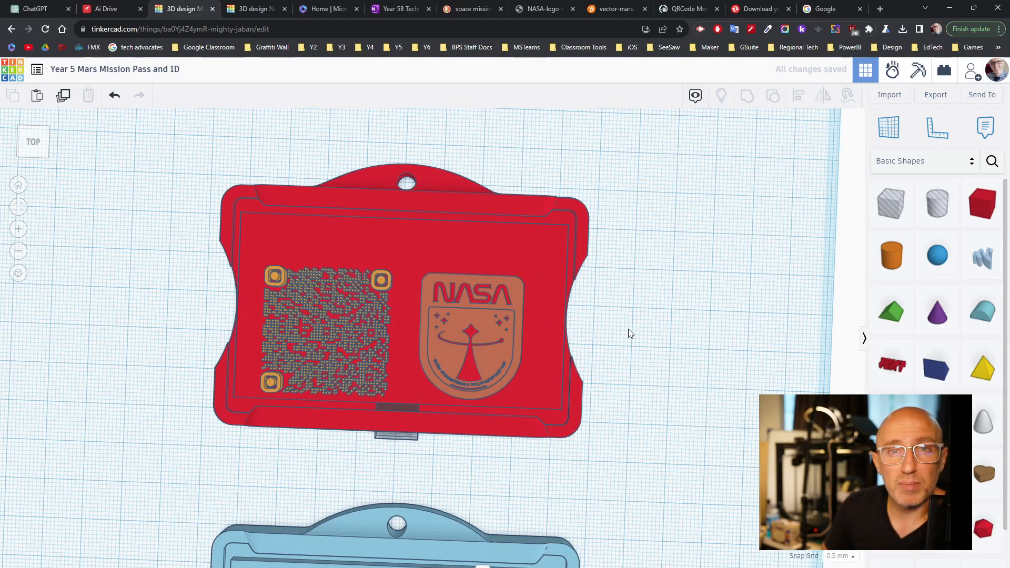